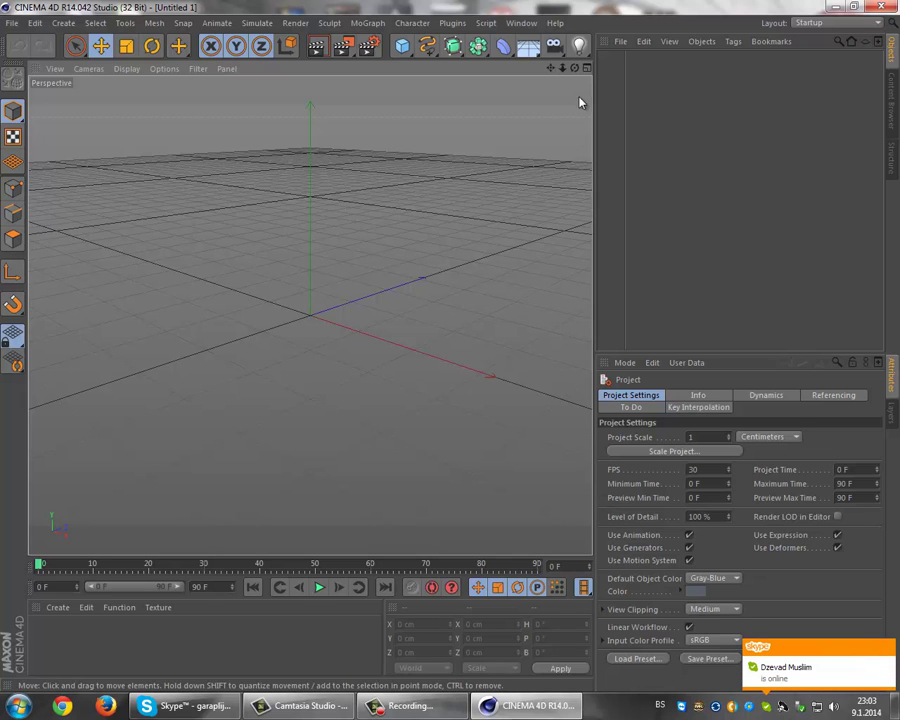
Step: Orbit around the empty scene and add a Sky object
left_click_drag(574, 68, 451, 352)
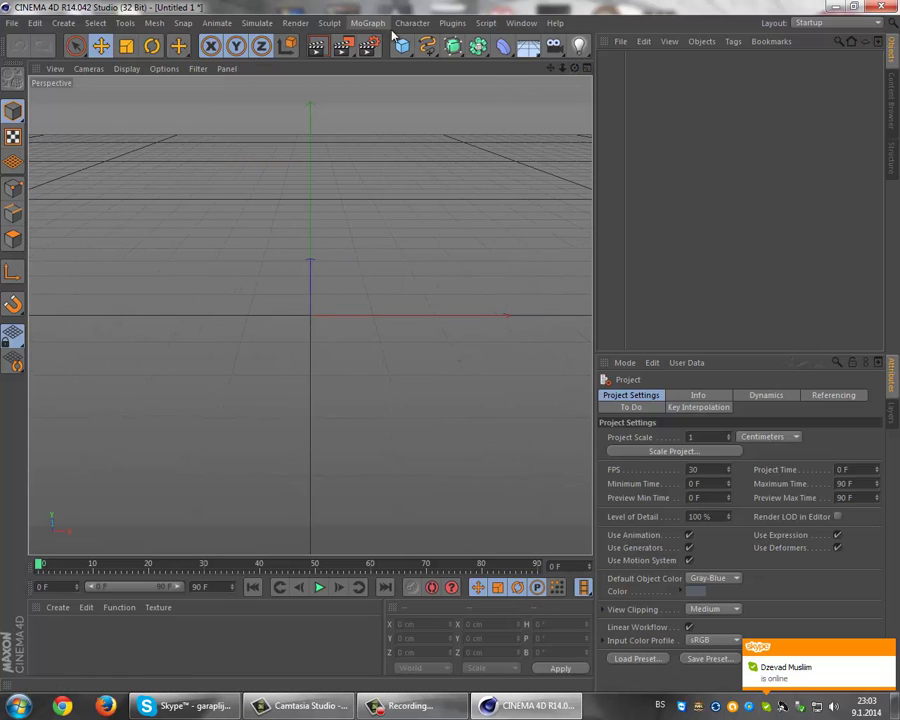
left_click_drag(574, 68, 451, 352)
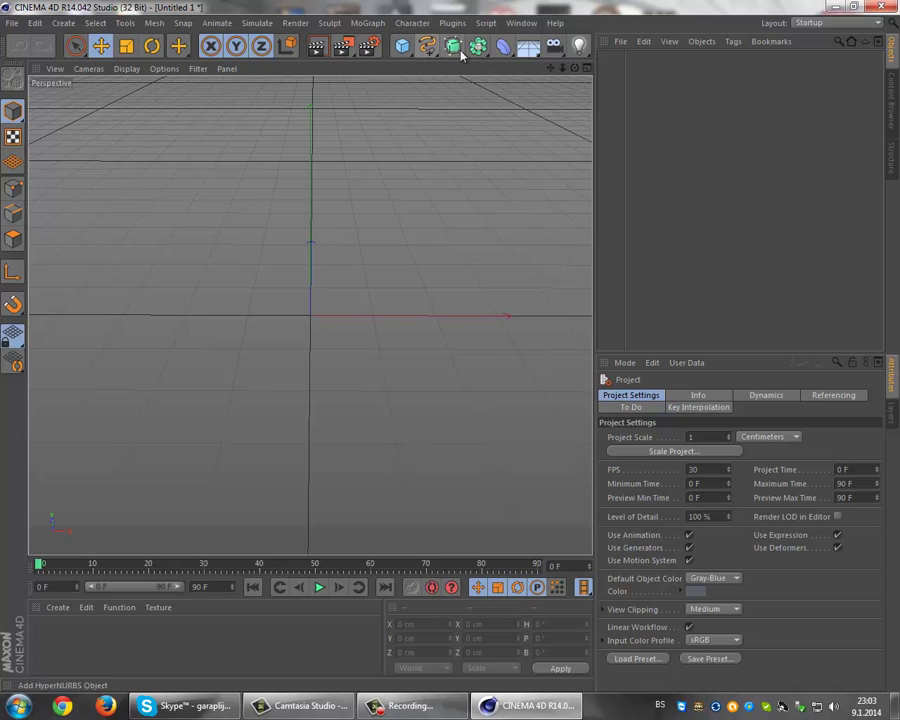
left_click(528, 47)
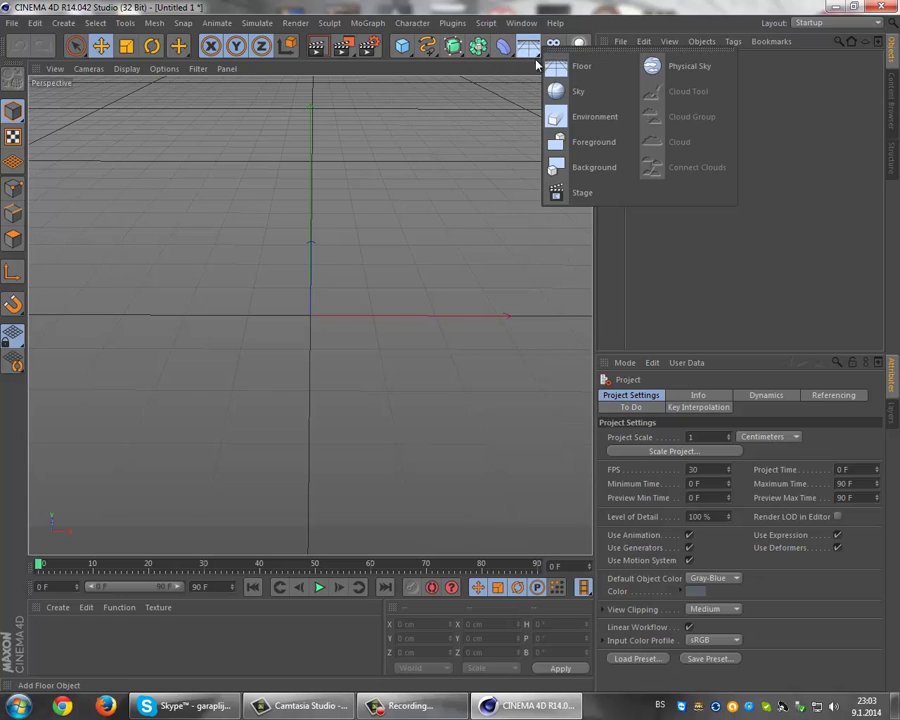
left_click(568, 91)
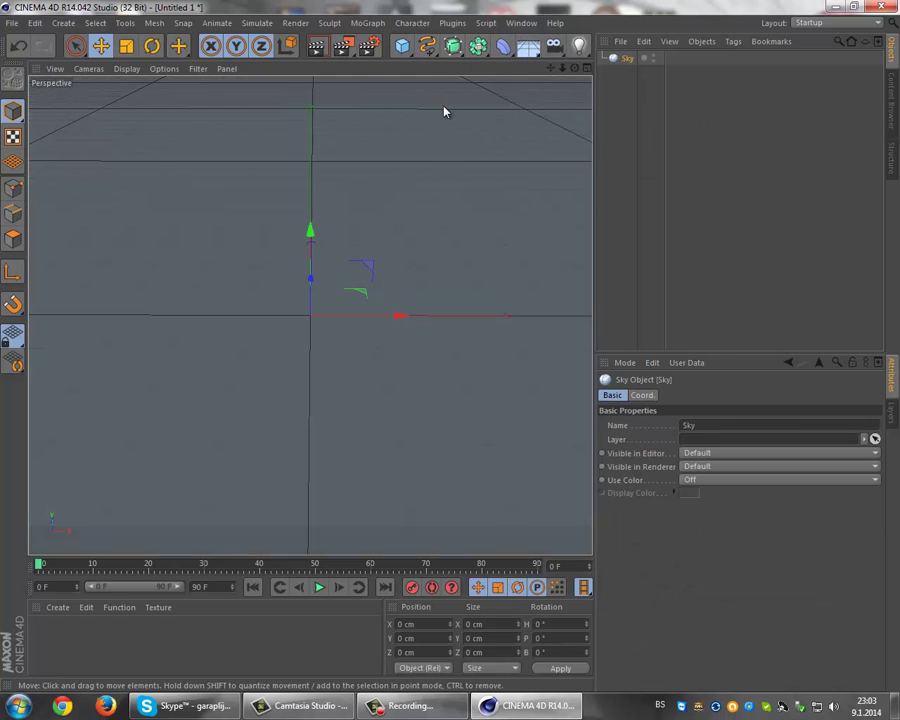
Step: Add a MoText reading 'Tutorial' with 80 cm depth and Middle alignment
left_click(368, 23)
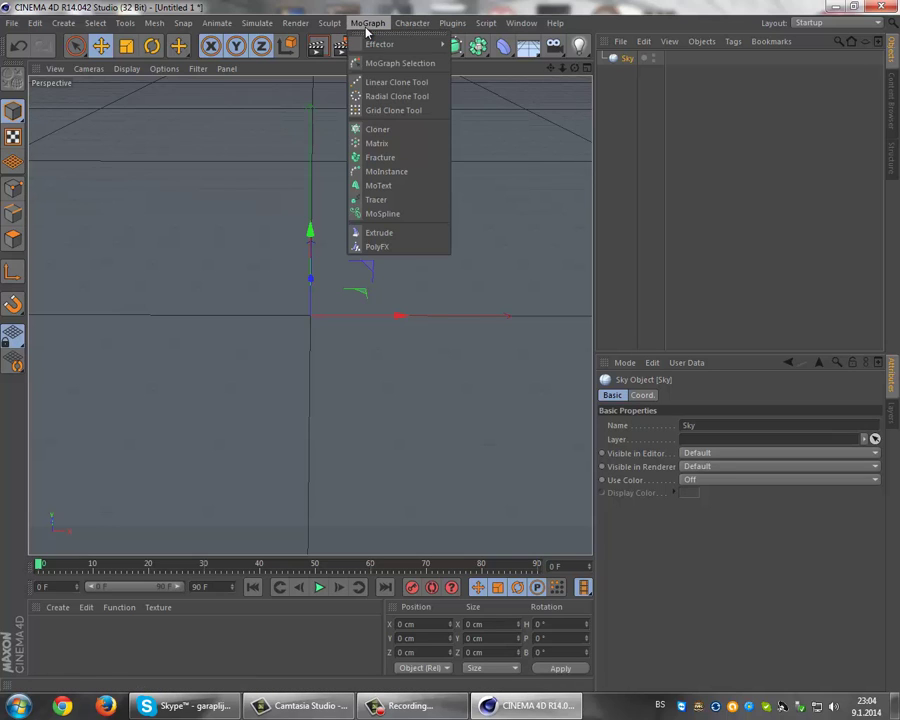
left_click(378, 187)
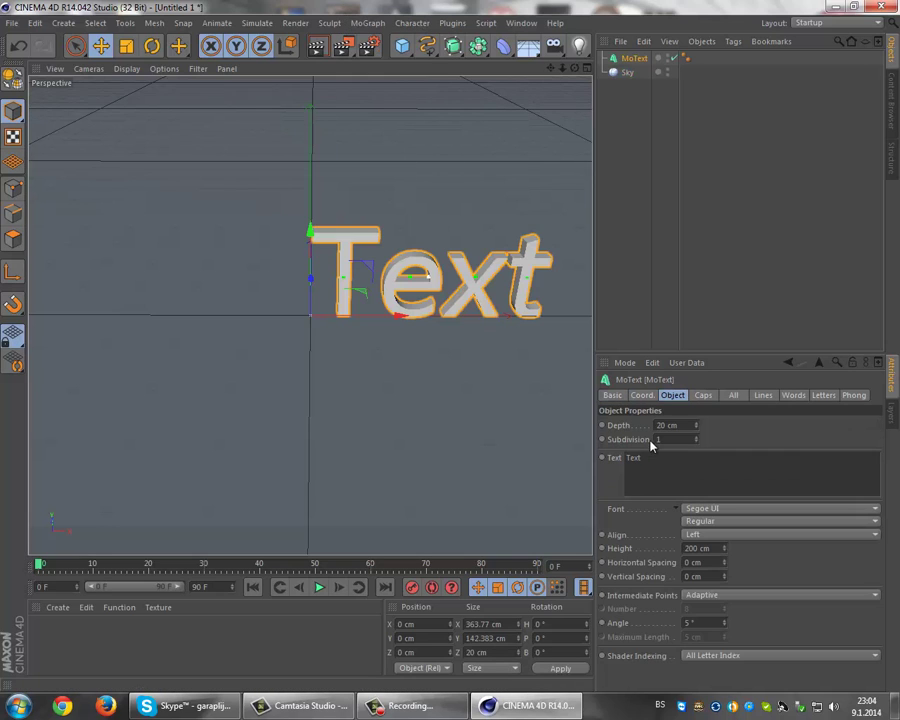
left_click_drag(663, 425, 631, 424)
type("80")
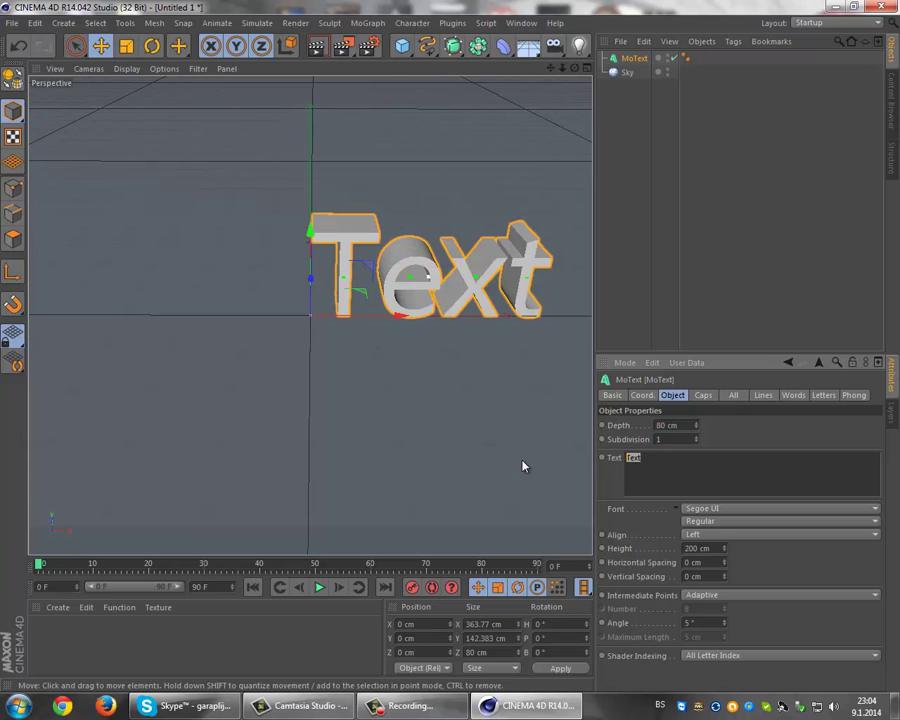
type("Tutorial")
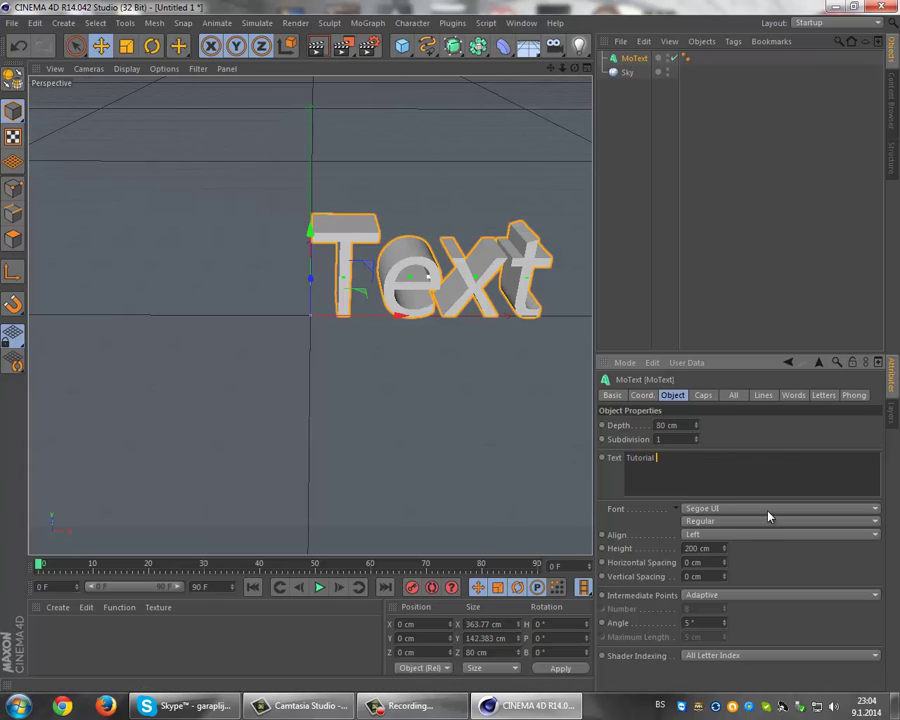
left_click(745, 534)
left_click(710, 558)
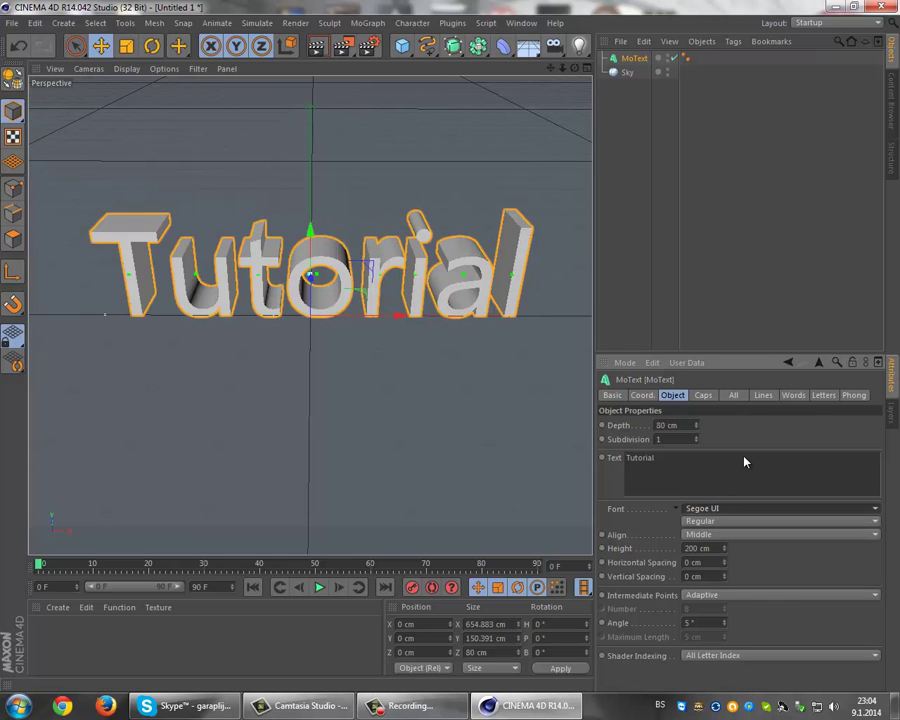
Step: Choose Bitsumishi from the MoText font list and lower the text height to 168 cm
left_click(744, 508)
scroll(760, 400, "up", 10)
scroll(765, 385, "up", 10)
scroll(765, 385, "up", 15)
scroll(763, 380, "up", 10)
scroll(760, 390, "up", 5)
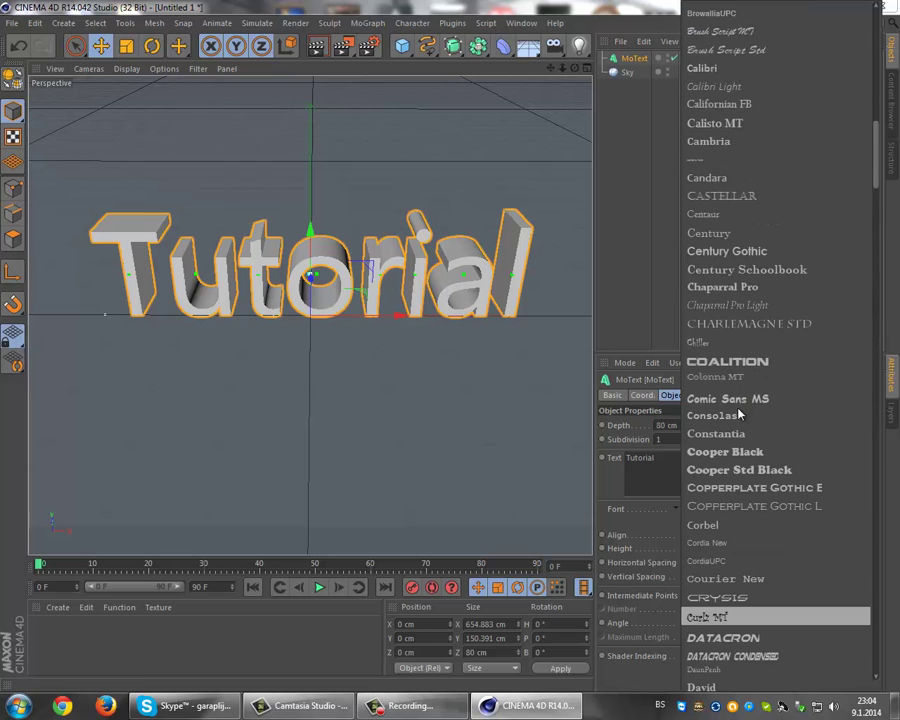
scroll(740, 413, "down", 4)
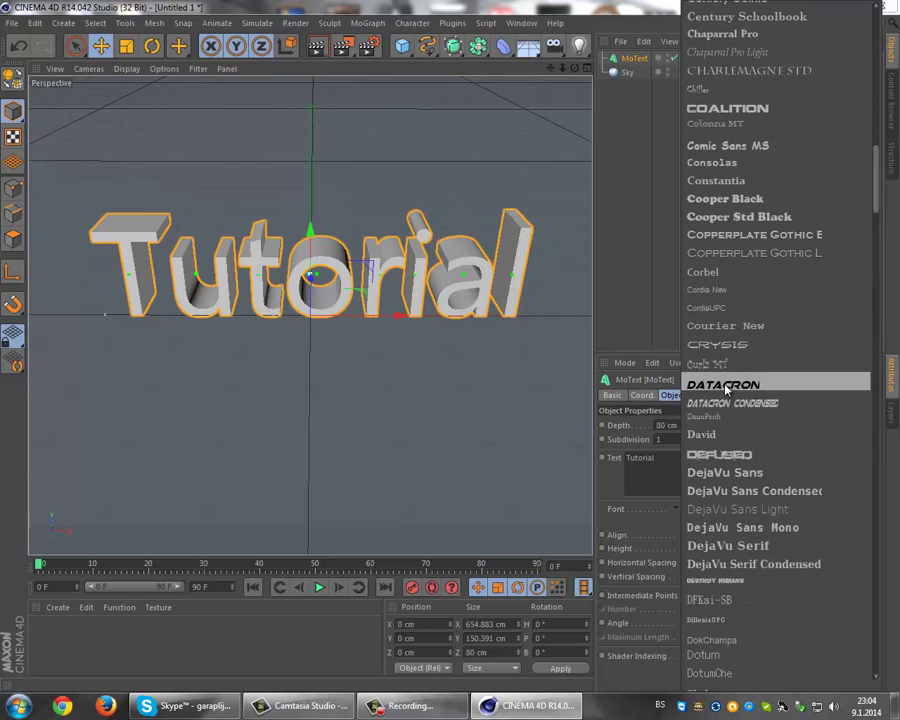
scroll(737, 350, "up", 5)
scroll(740, 315, "up", 12)
scroll(740, 290, "up", 5)
scroll(744, 283, "up", 2)
scroll(744, 300, "down", 5)
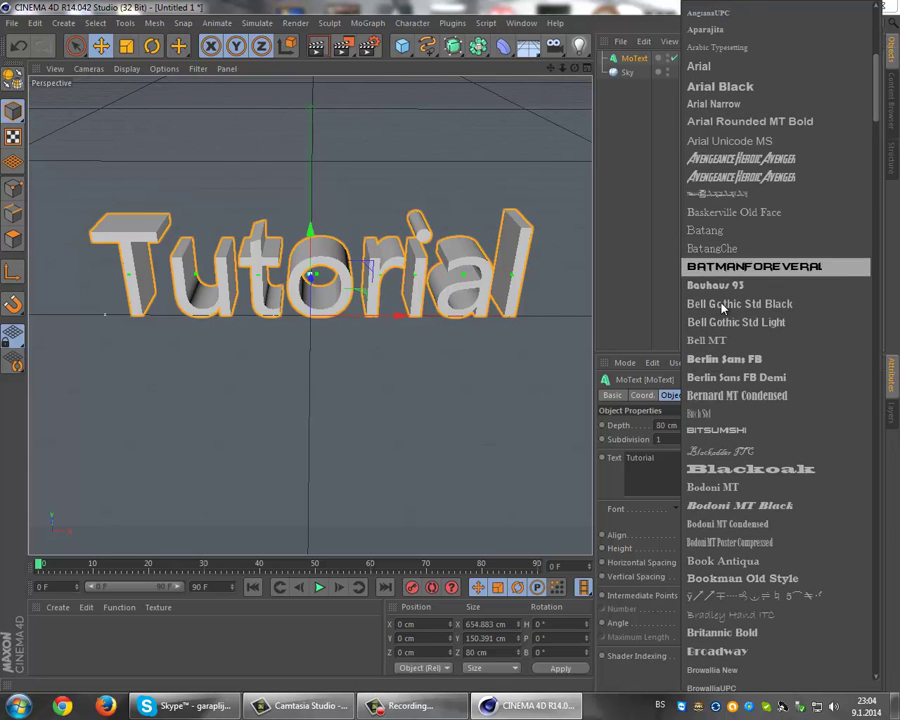
left_click(730, 430)
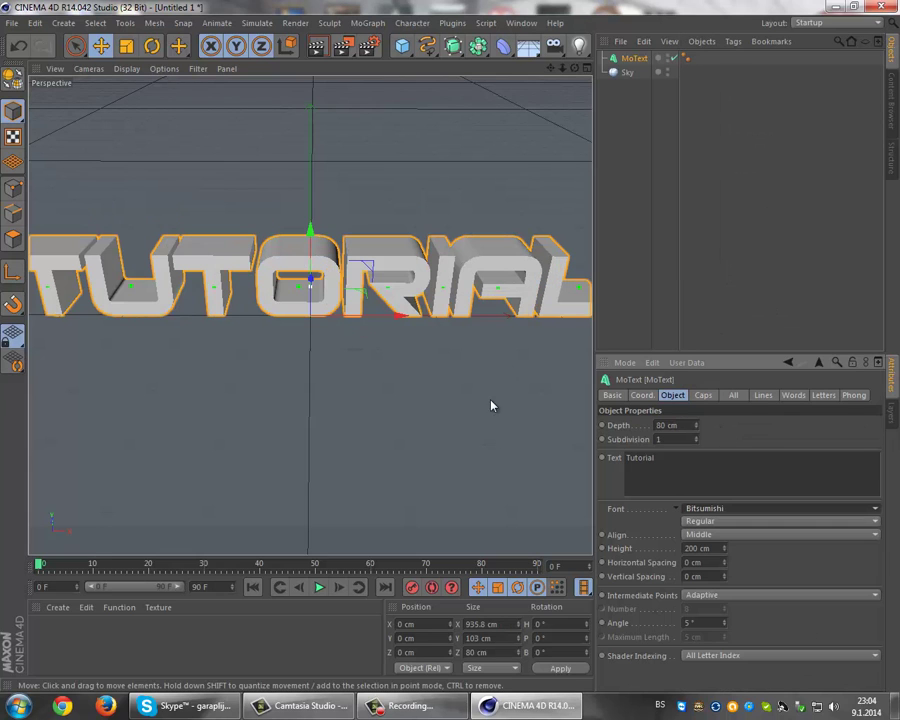
left_click_drag(562, 68, 448, 350)
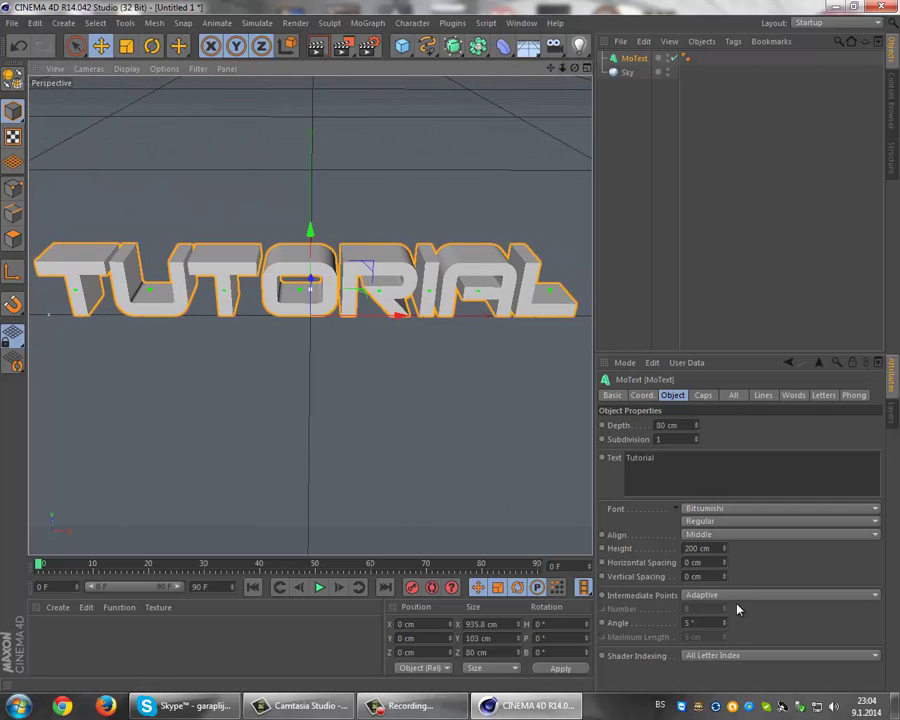
left_click_drag(726, 550, 726, 557)
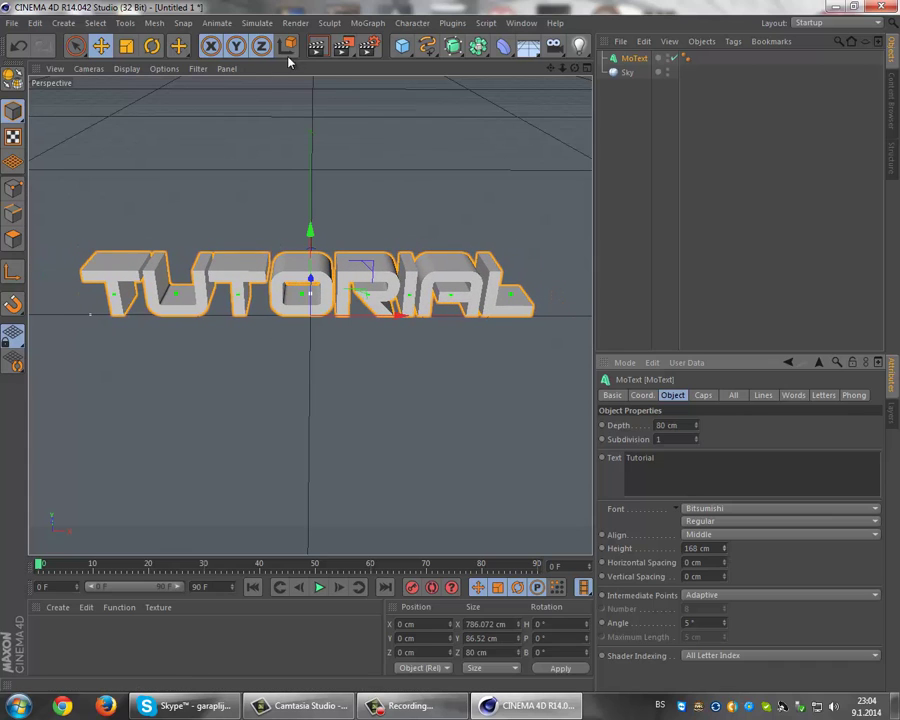
Step: Add a cube, widen it along X to about 888 cm, and set Size Y to 15 cm
left_click(402, 45)
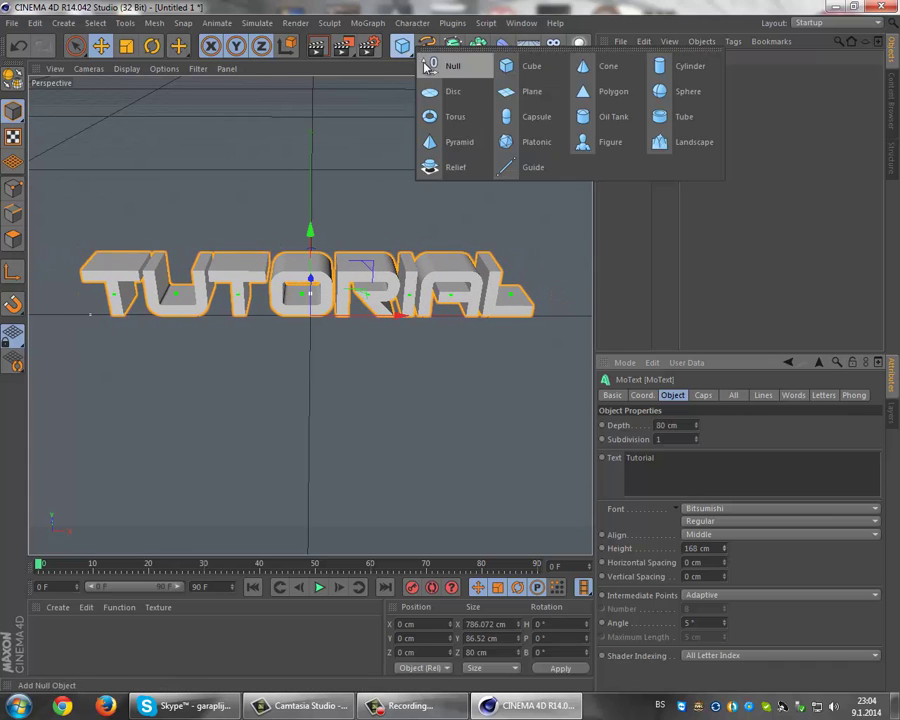
left_click(516, 68)
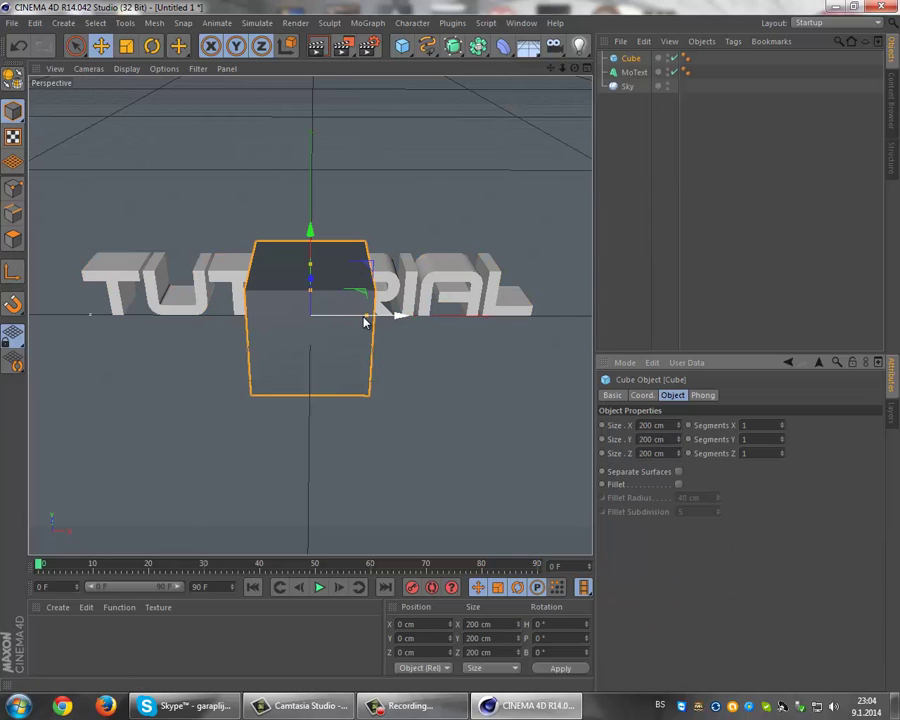
mouse_move(364, 320)
left_mouse_down()
mouse_move(542, 321)
mouse_move(561, 334)
left_mouse_up()
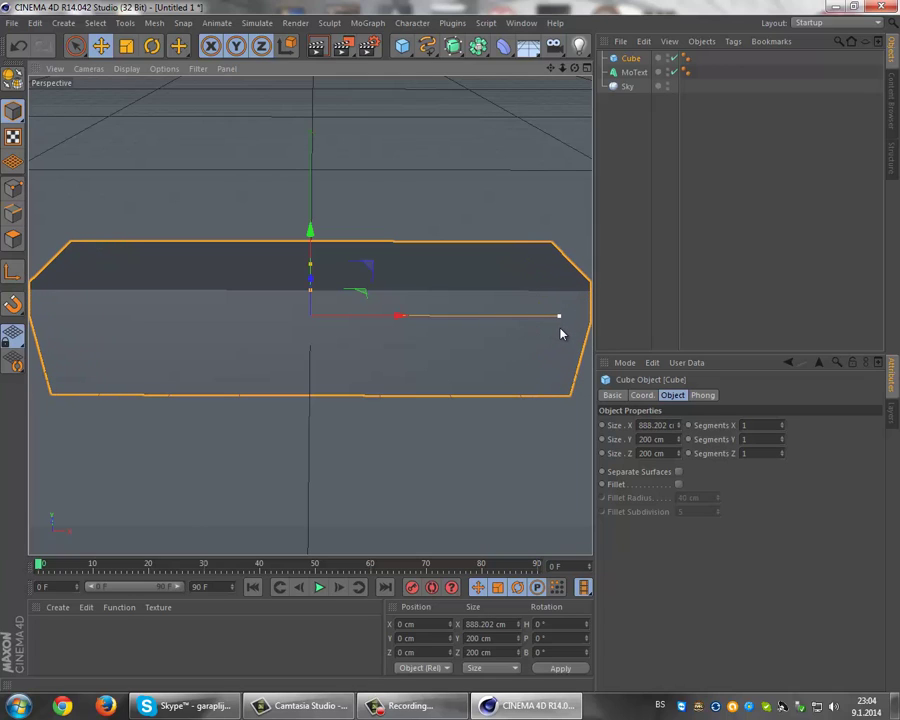
double_click(652, 440)
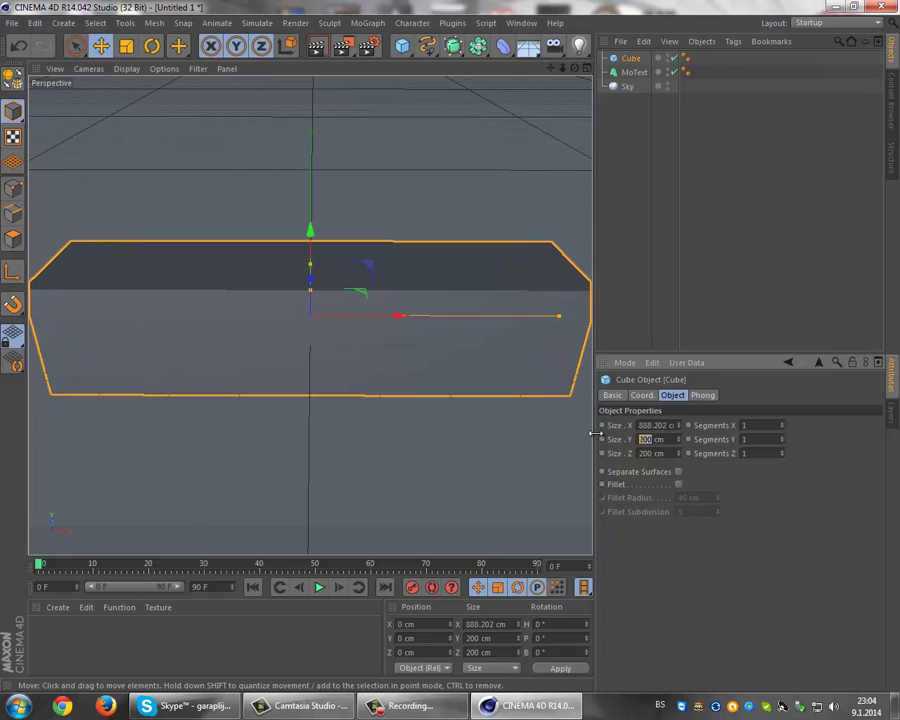
type("15")
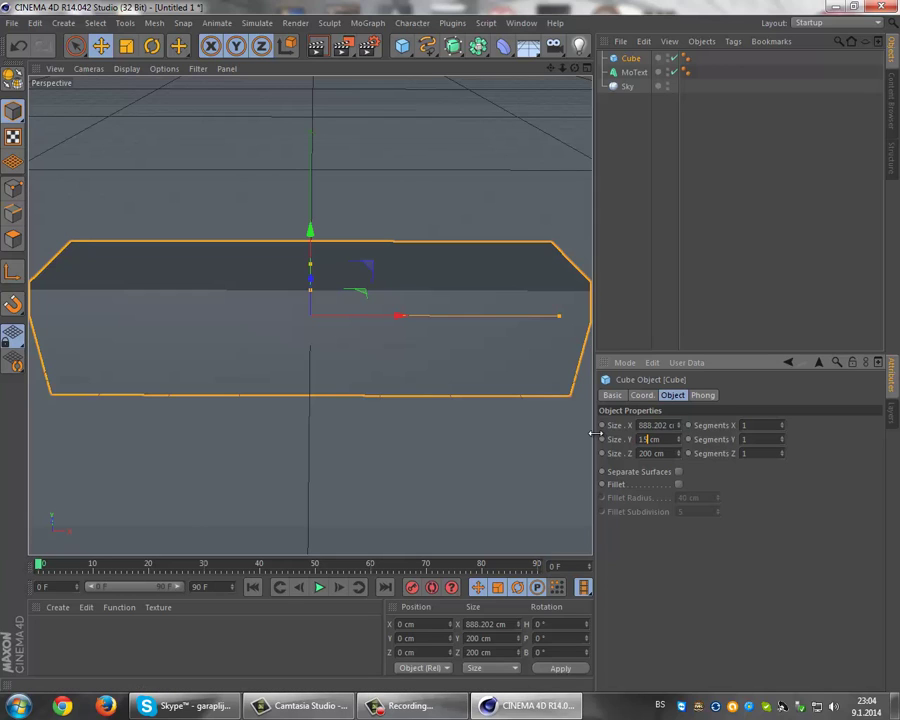
left_click(549, 514)
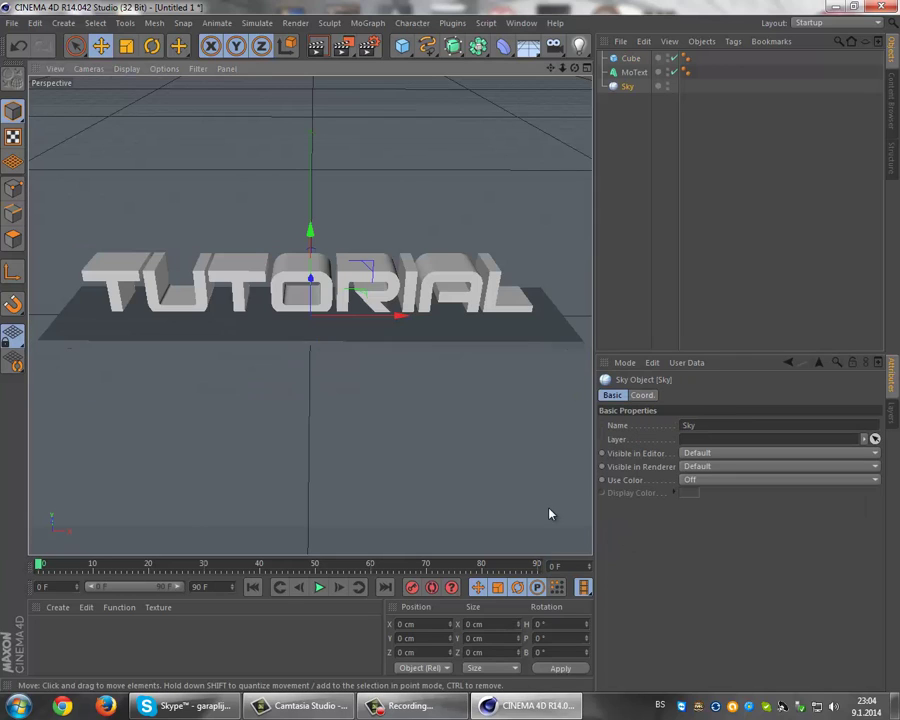
Step: Raise the TUTORIAL text about 7.9 cm and move it about 41 cm back on the slab
left_click(283, 343)
left_click(300, 270)
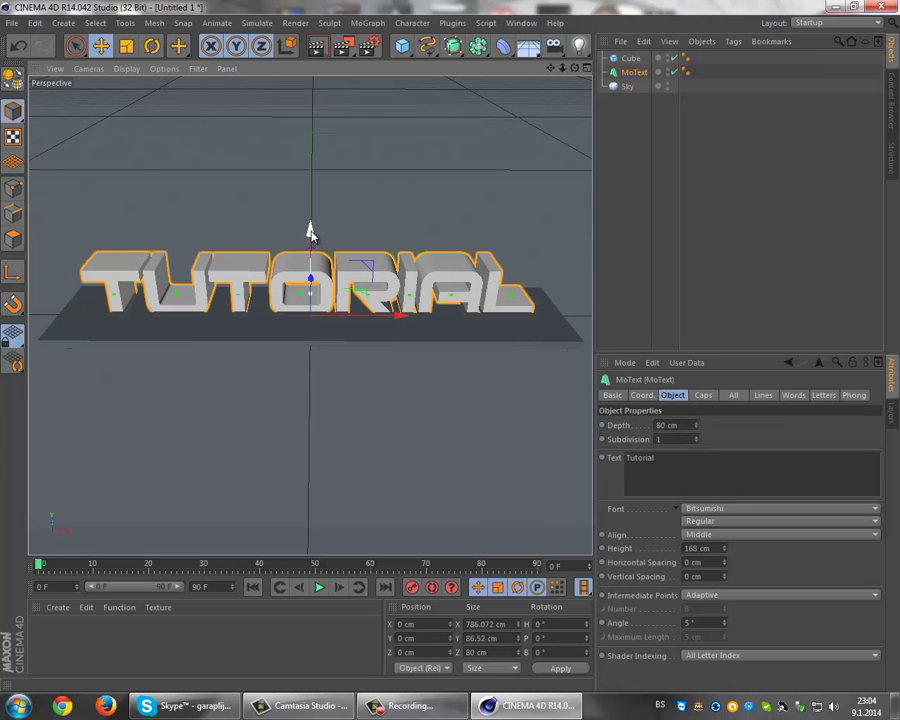
left_click_drag(310, 236, 310, 231)
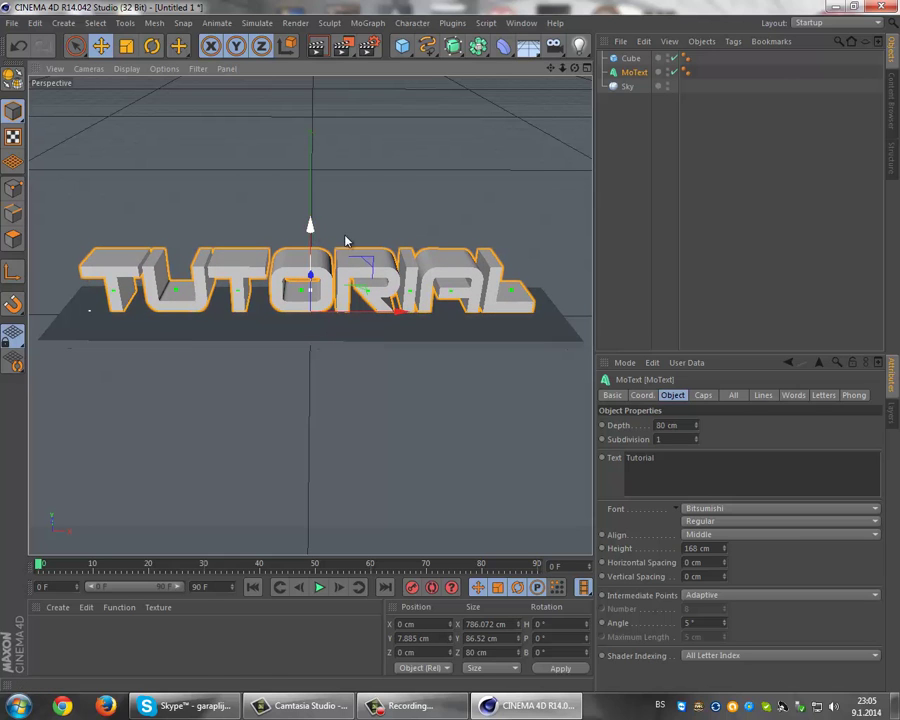
left_click_drag(386, 242, 451, 352, "alt")
left_click_drag(211, 316, 452, 352)
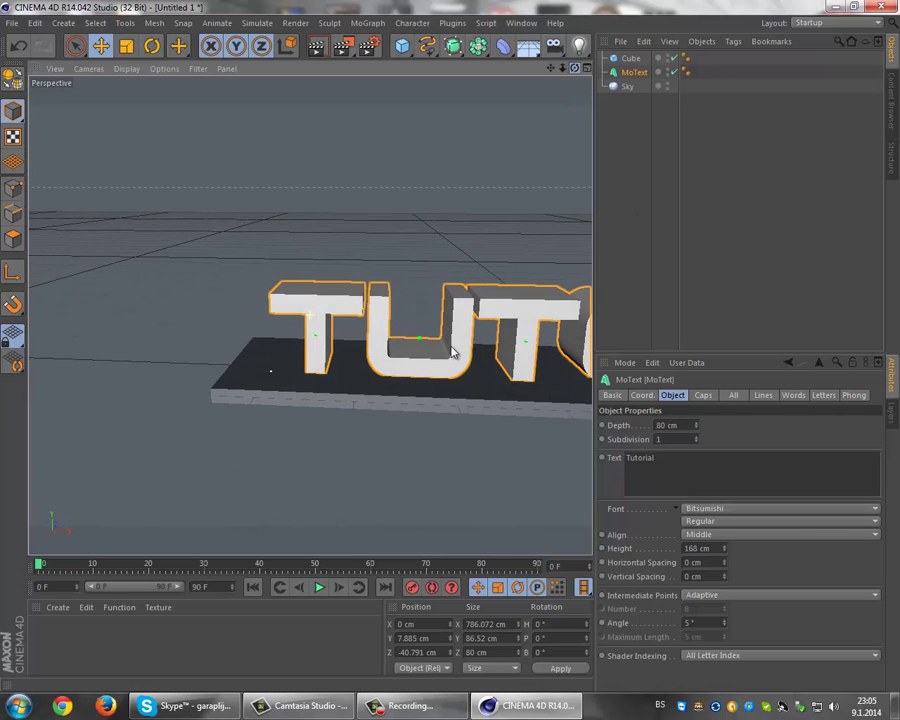
Step: Zoom out and tilt the view to frame the text and board, selecting the board
scroll(432, 350, "up", 2)
scroll(450, 350, "up", 2)
scroll(450, 350, "up", 2)
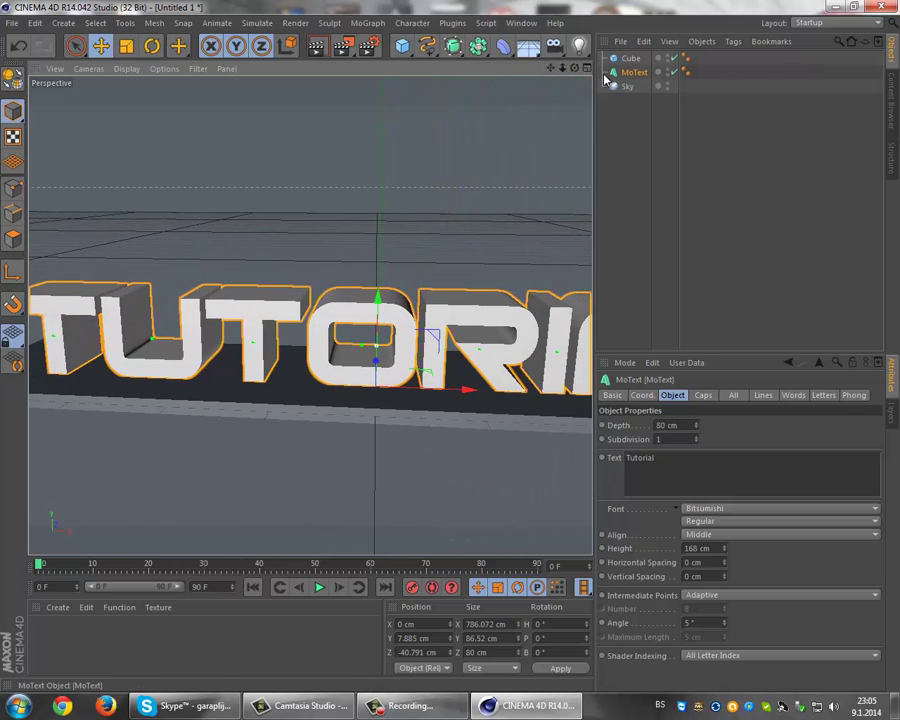
scroll(452, 355, "down", 2)
scroll(452, 355, "down", 2)
scroll(452, 355, "down", 2)
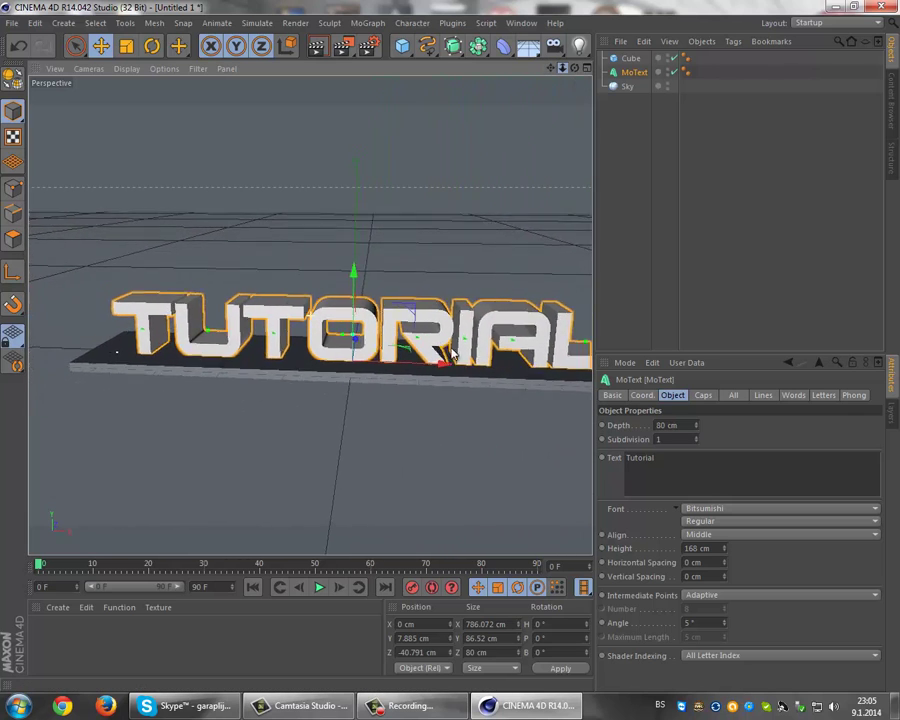
scroll(452, 355, "down", 1)
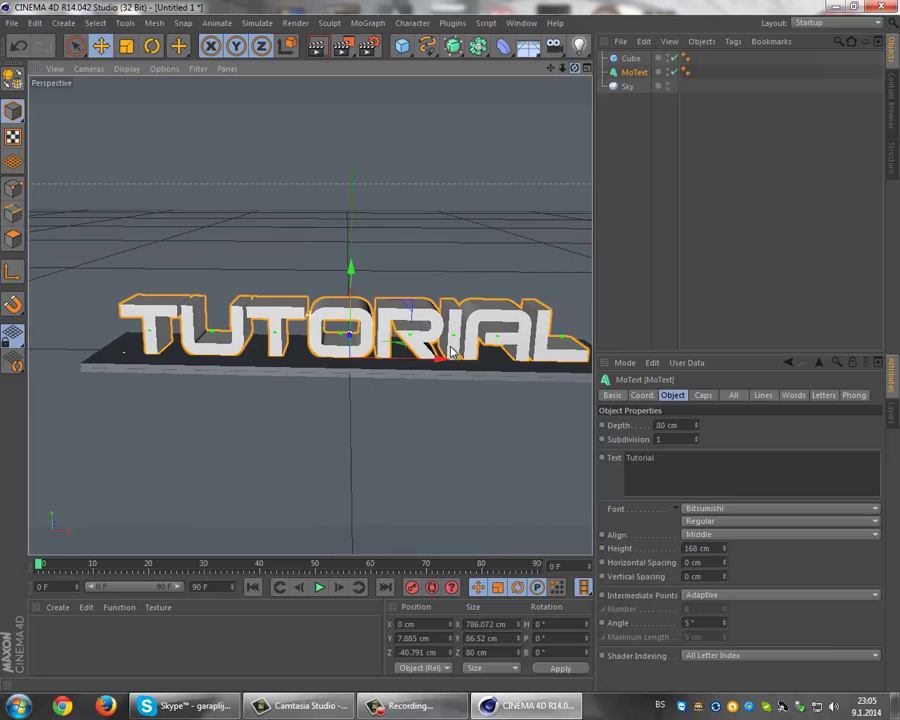
left_click_drag(450, 344, 451, 352, "alt")
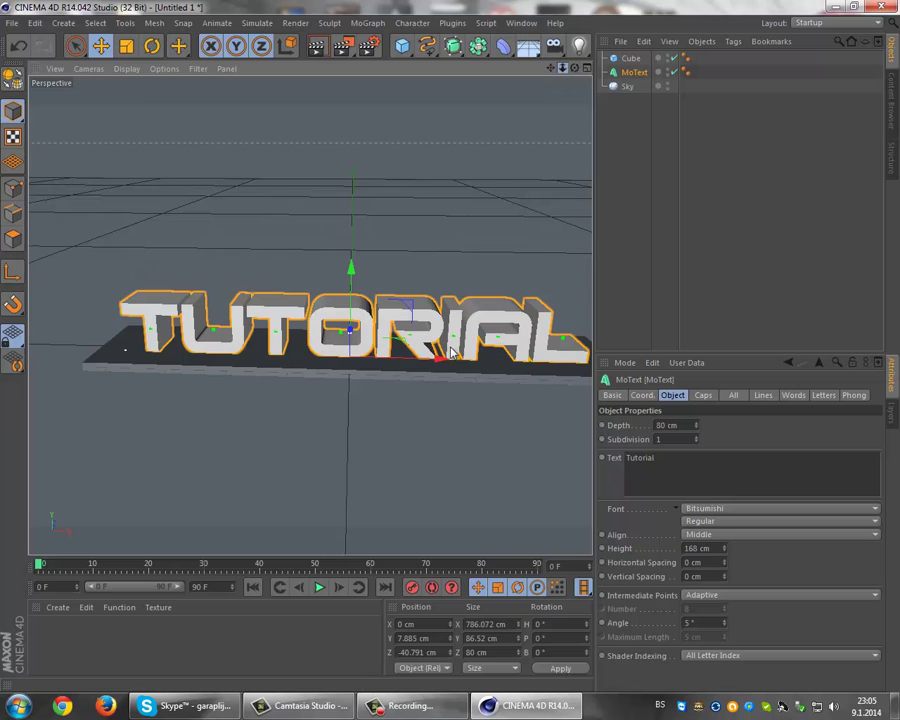
mouse_move(446, 345)
left_mouse_down("alt")
mouse_move(458, 345)
mouse_move(451, 352)
left_mouse_up("alt")
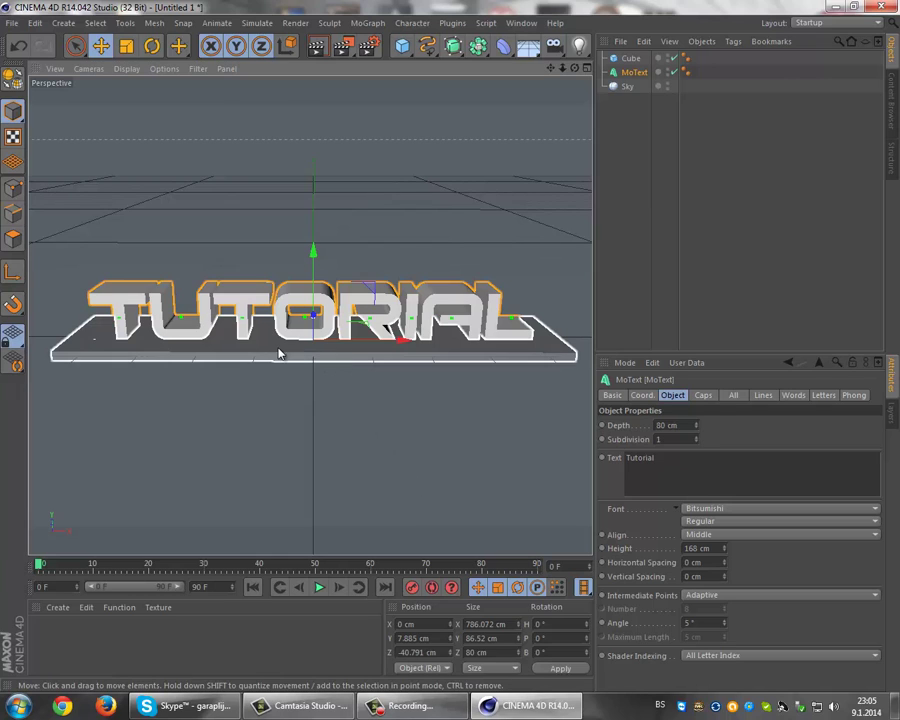
left_click(220, 353)
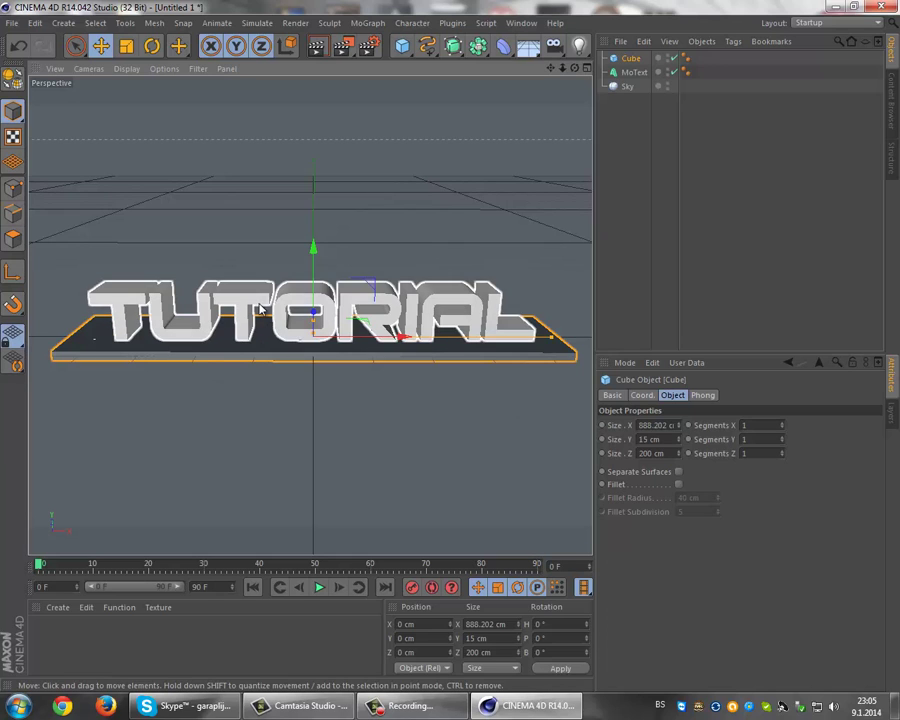
Step: Set both the start and end caps of the TUTORIAL text to Fillet Cap
left_click(228, 322)
left_click(702, 396)
left_click(696, 425)
left_click(680, 481)
left_click(684, 524)
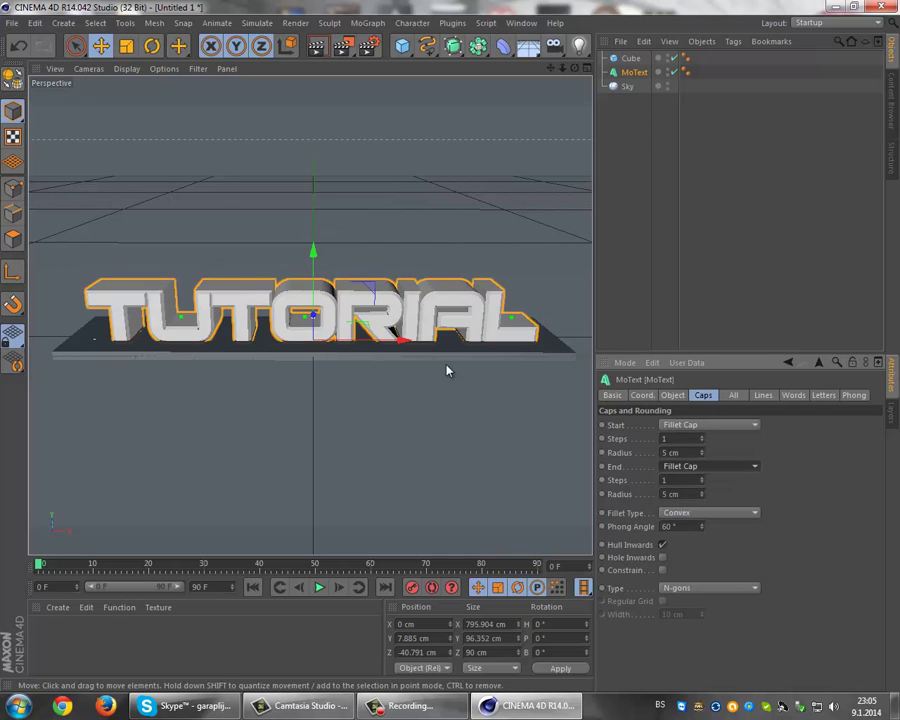
Step: Nudge the Sky up slightly and raise the TUTORIAL text to about 12.9 cm
left_click(314, 249)
left_click_drag(314, 249, 314, 254)
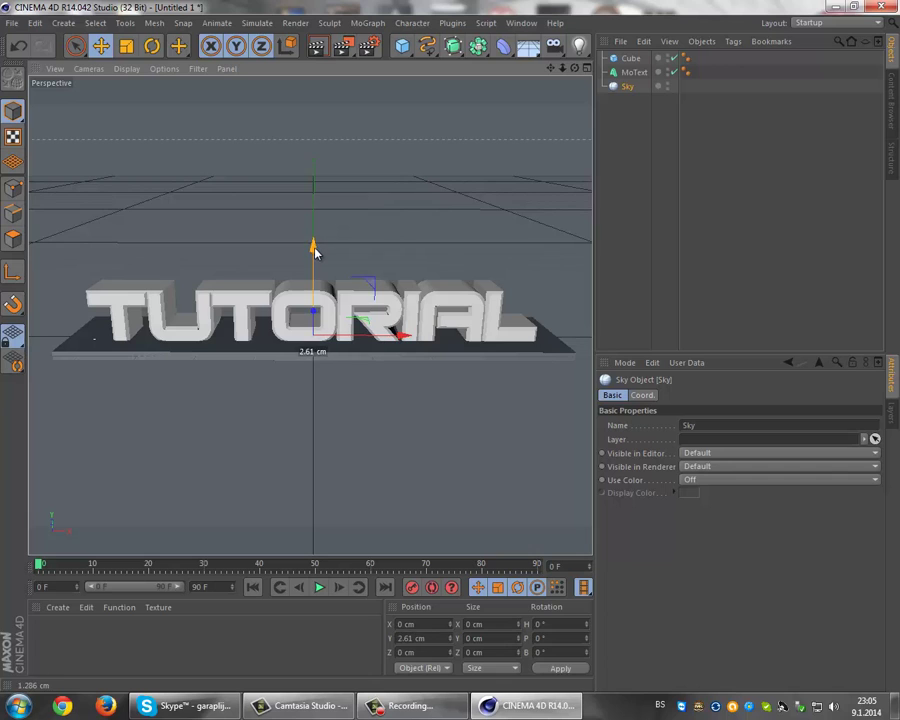
left_click(634, 72)
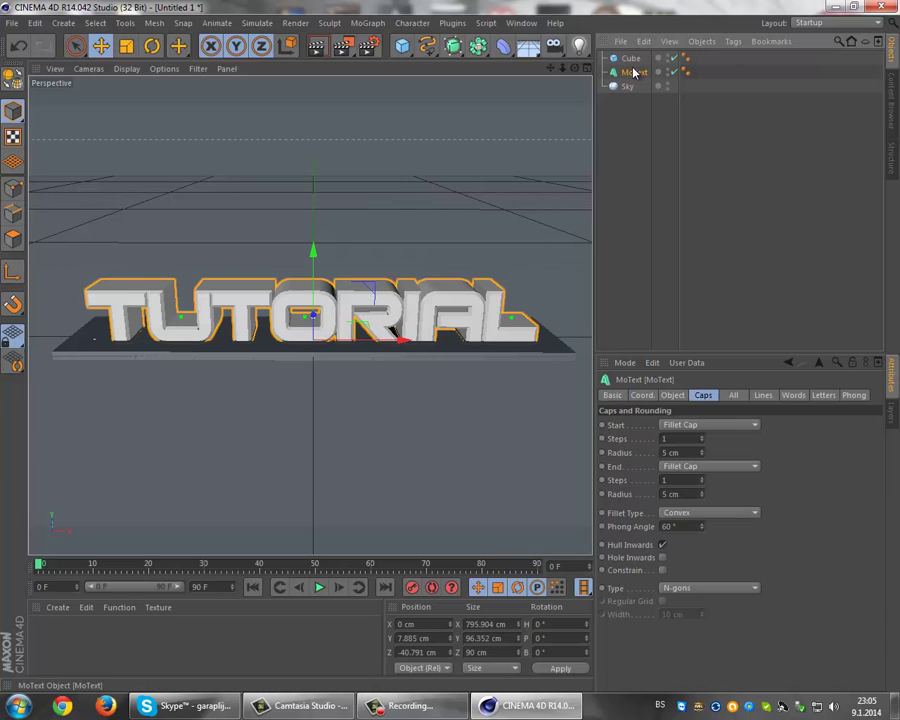
left_click_drag(312, 250, 311, 245)
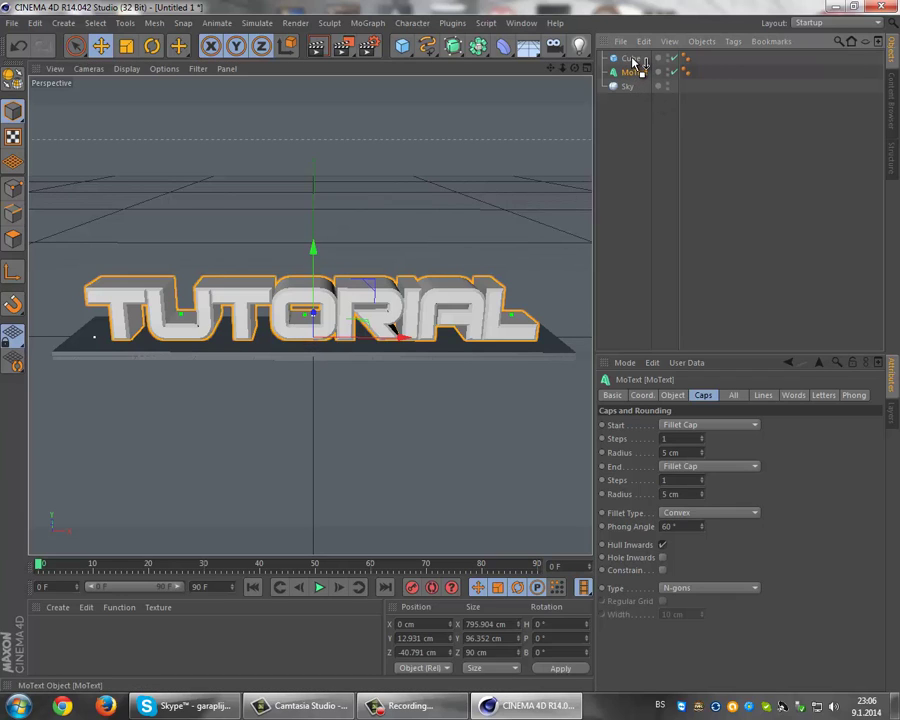
Step: Parent the MoText under the Cube and clear the selection
left_click_drag(633, 62, 634, 60)
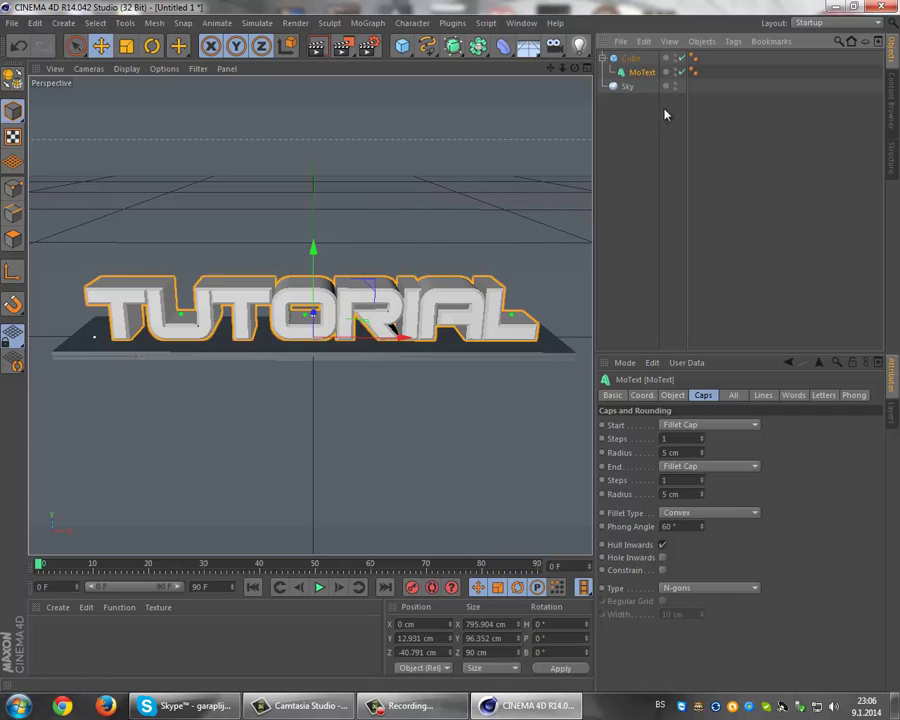
left_click(180, 645)
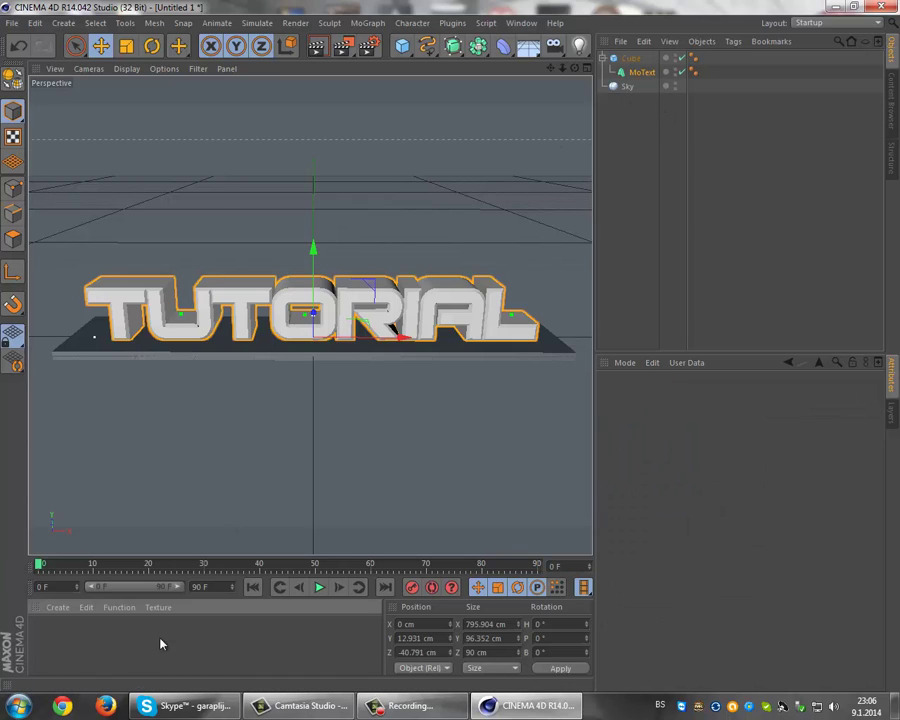
Step: Create a new material with Specular off and a pure red colour
double_click(66, 640)
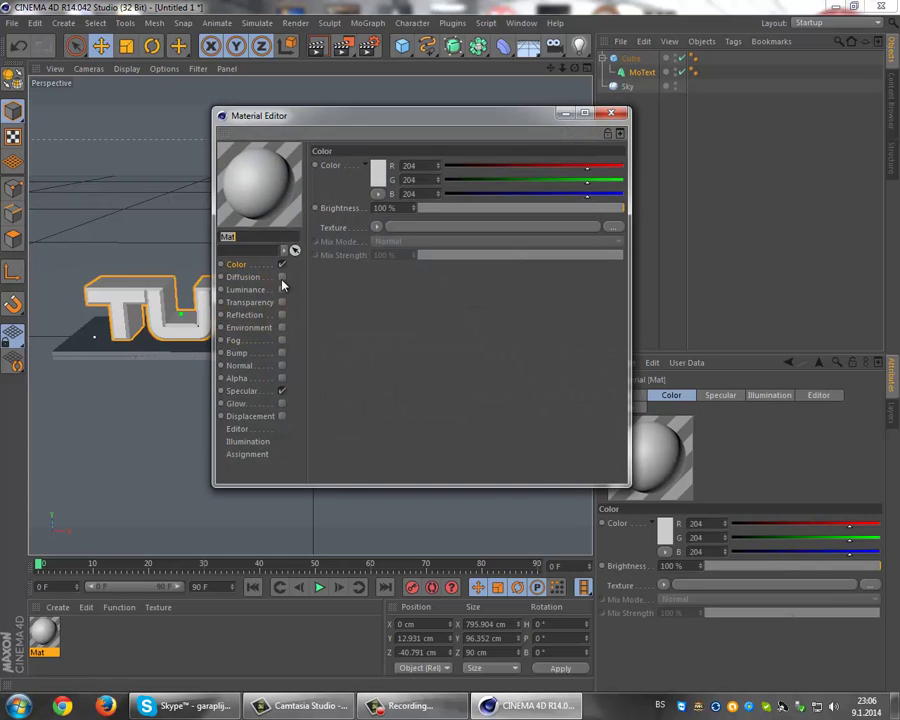
left_click(281, 390)
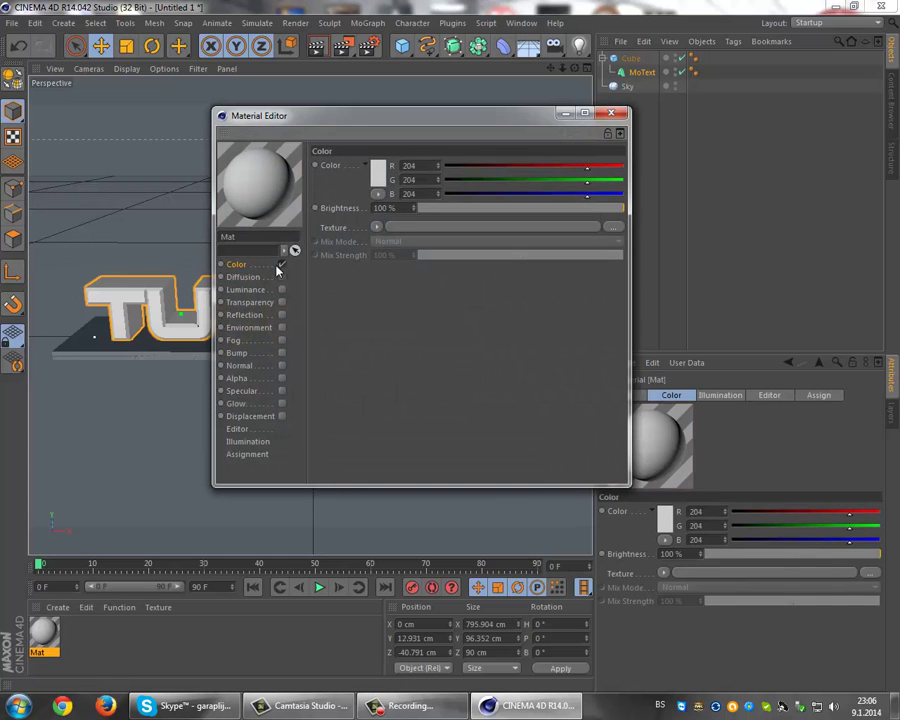
left_click(383, 174)
left_click_drag(378, 130, 416, 94)
left_click(359, 236)
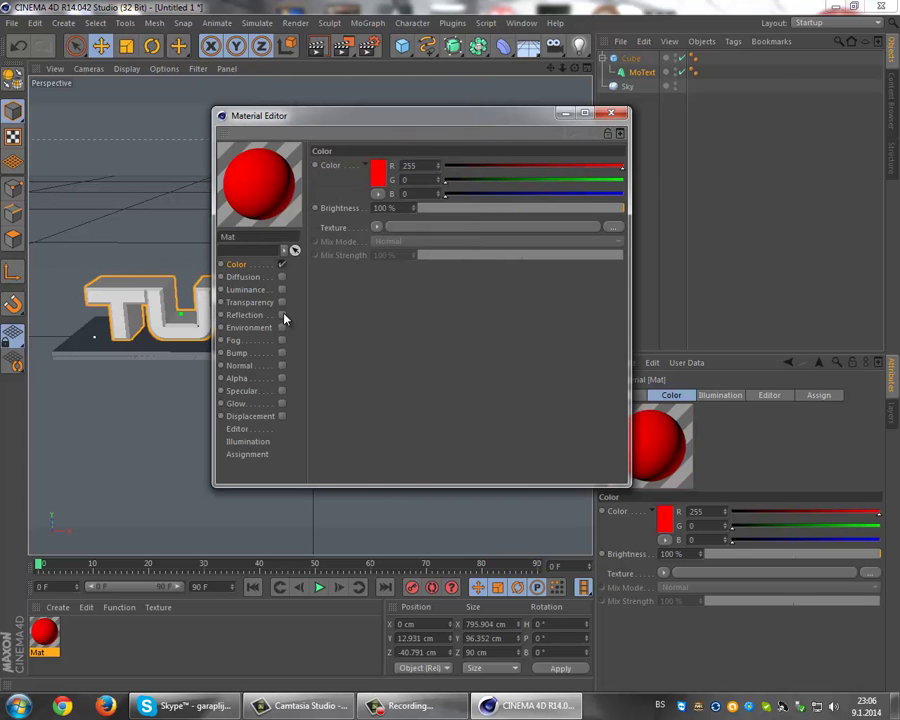
Step: Enable red reflection at lowered brightness with a low-mix Fresnel texture (about 42%)
left_click(281, 315)
left_click(377, 172)
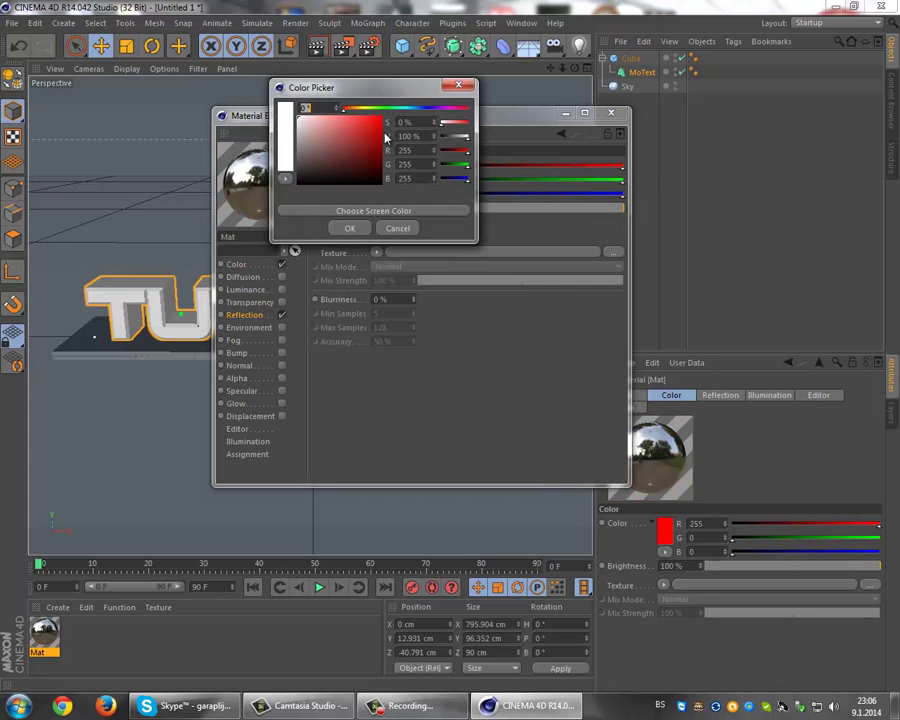
left_click_drag(383, 135, 418, 79)
left_click(352, 227)
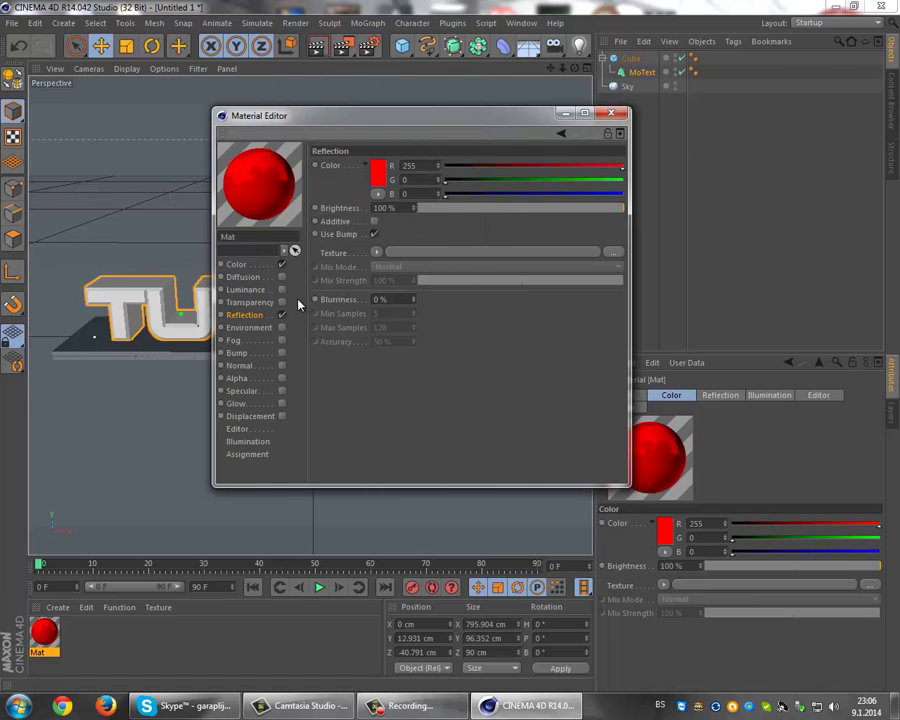
left_click_drag(440, 208, 451, 208)
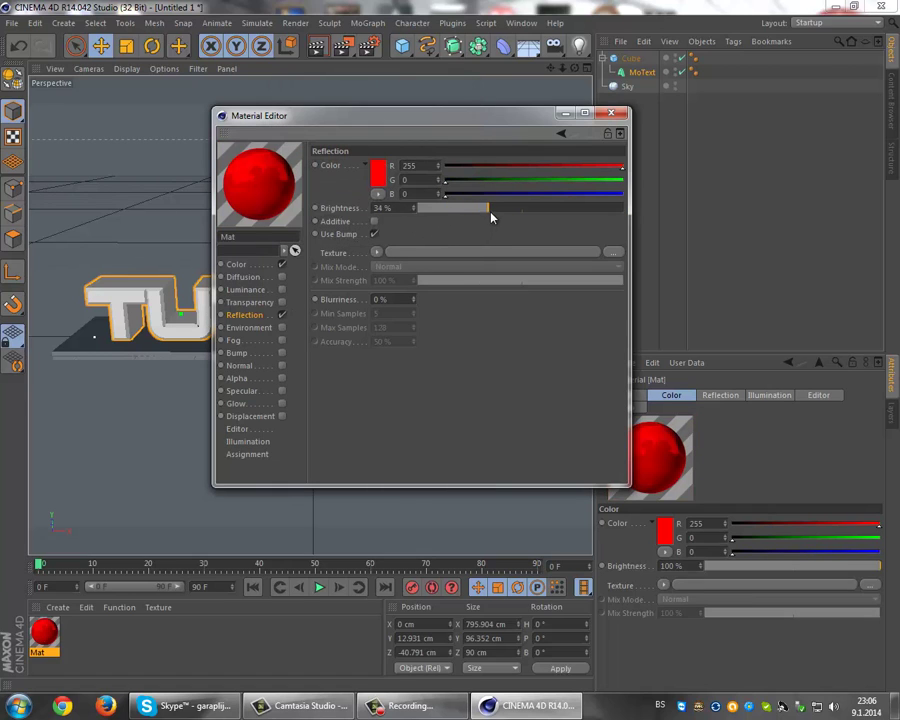
left_click(376, 252)
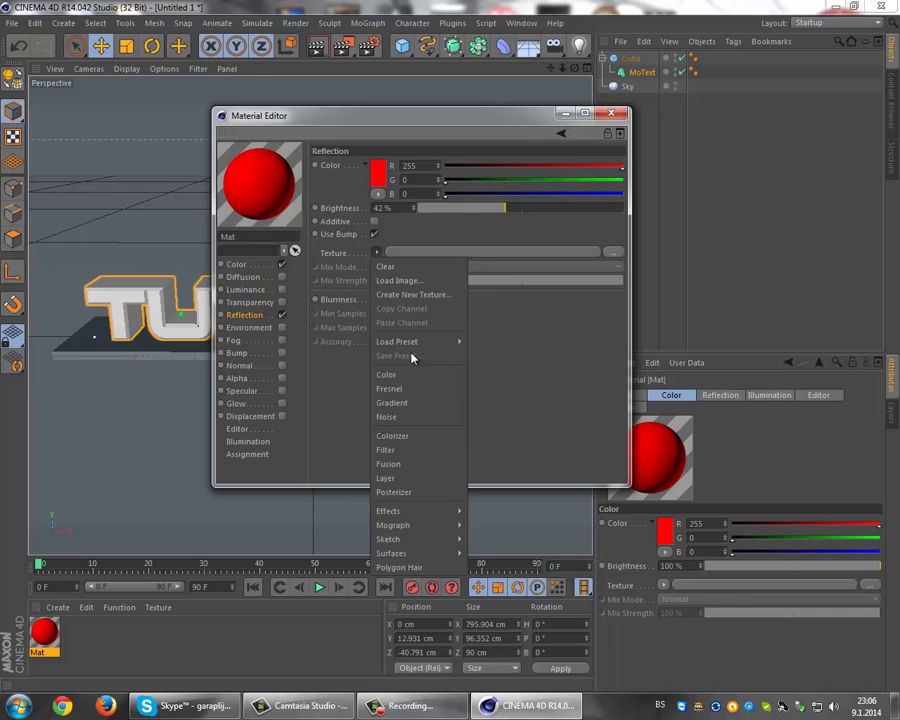
left_click(402, 387)
left_click_drag(440, 322, 458, 324)
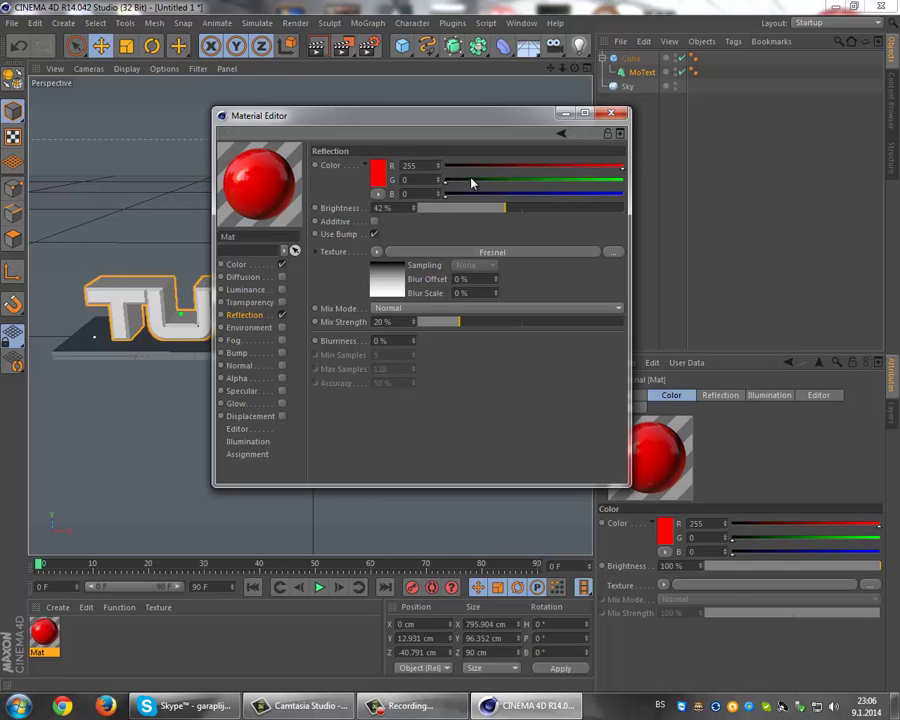
left_click(611, 113)
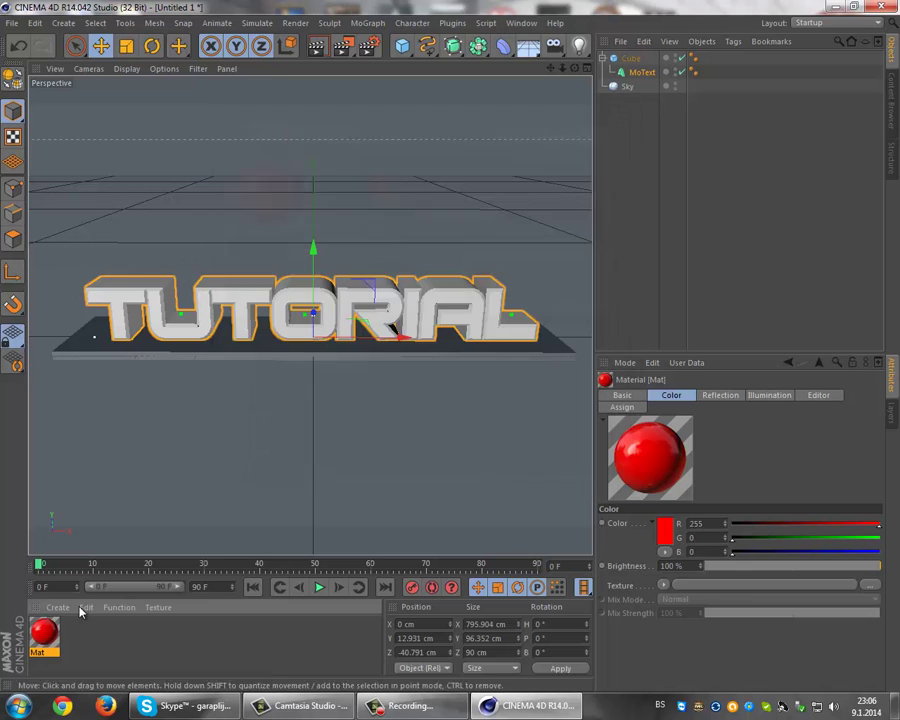
Step: Create material Mat.1 and set its colour to black
double_click(89, 652)
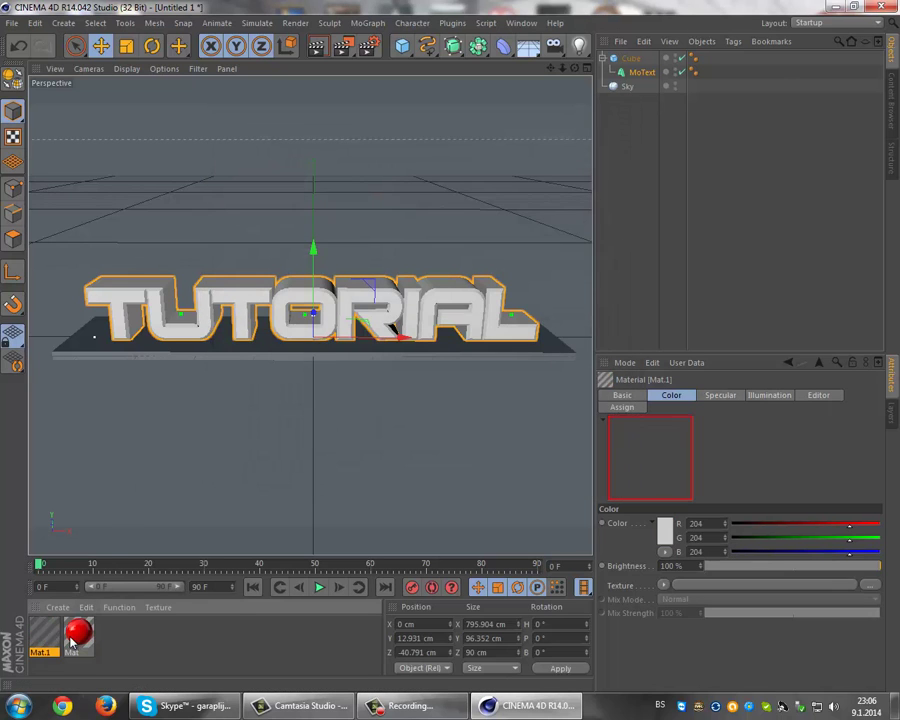
double_click(43, 632)
left_click(240, 244)
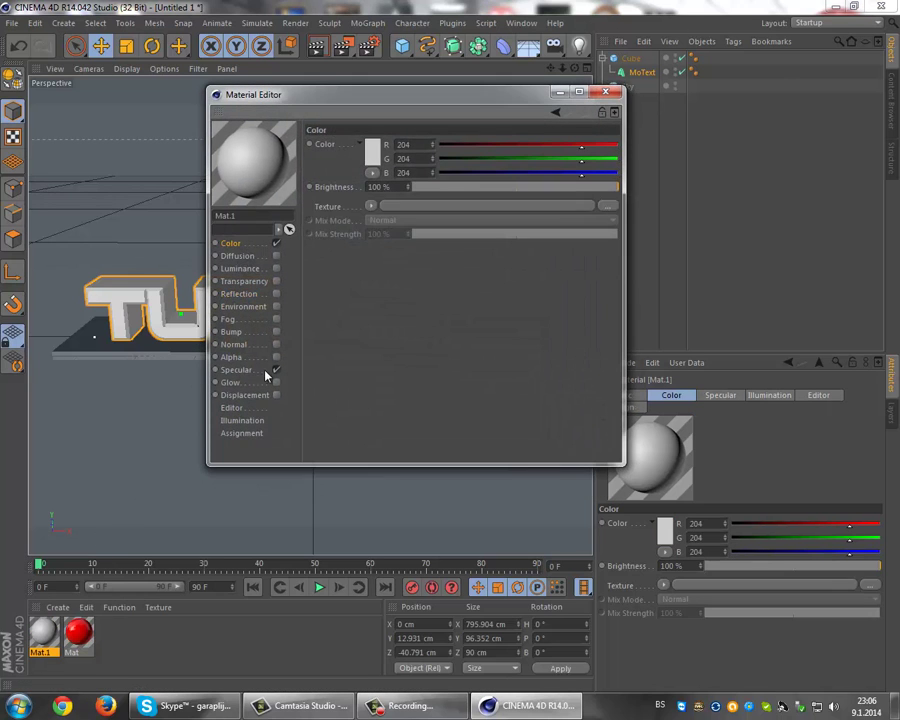
left_click(368, 155)
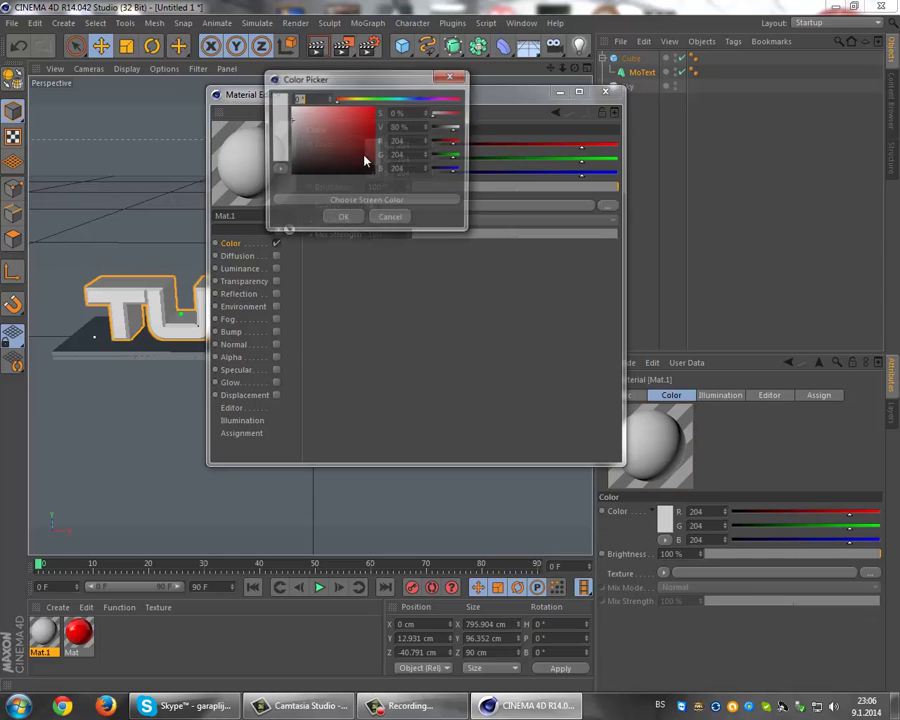
left_click(341, 220)
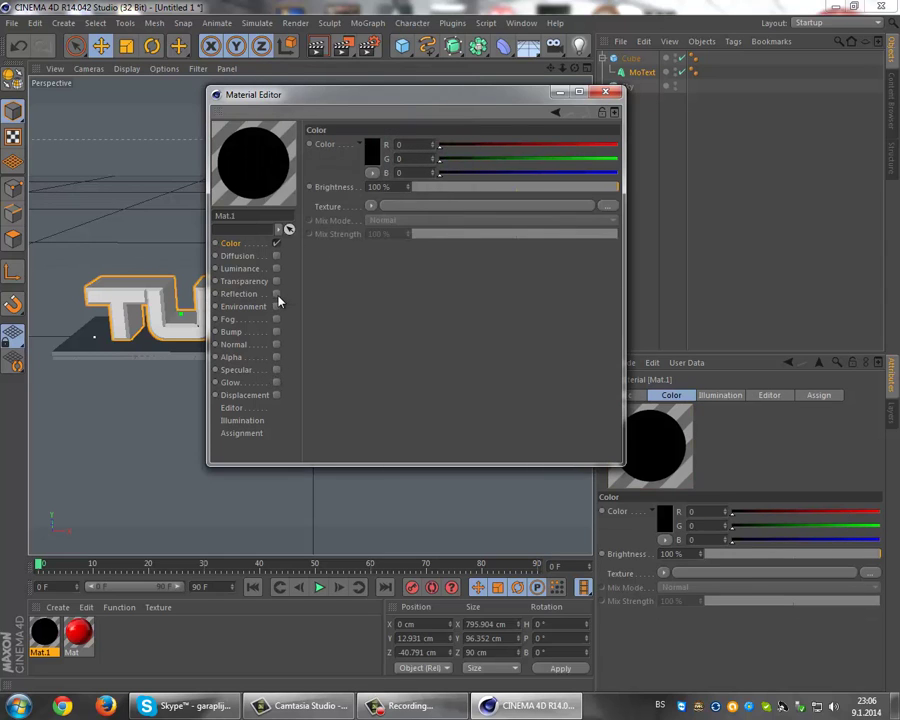
Step: Give Mat.1 black reflection with a Fresnel texture and about 40% brightness
left_click(276, 293)
left_click(372, 155)
left_click(302, 168)
left_click(343, 220)
left_click(370, 231)
left_click(392, 367)
left_click_drag(425, 300, 445, 308)
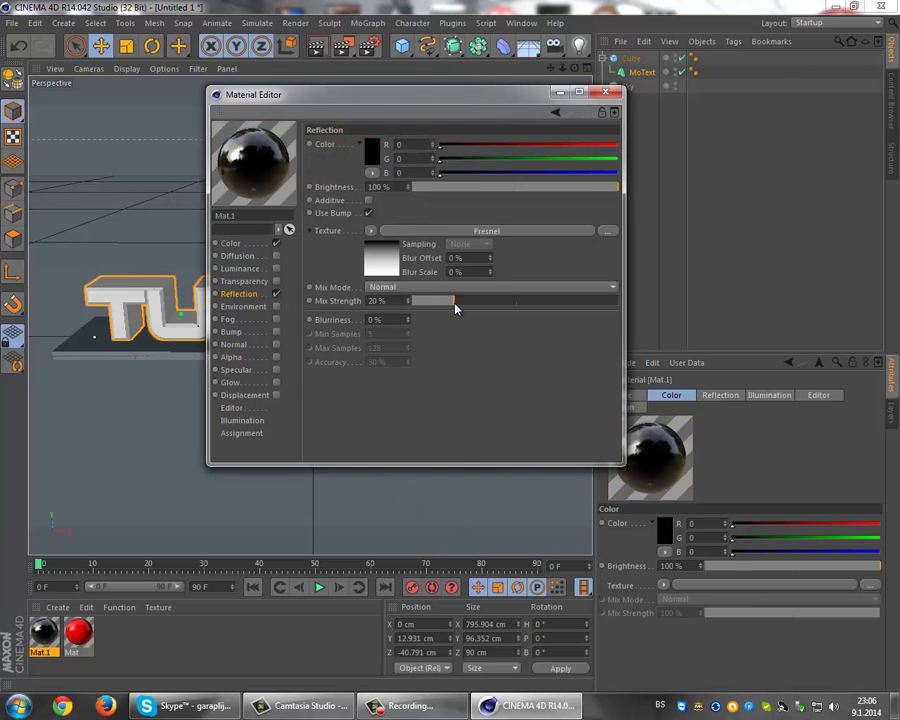
left_click_drag(470, 188, 487, 188)
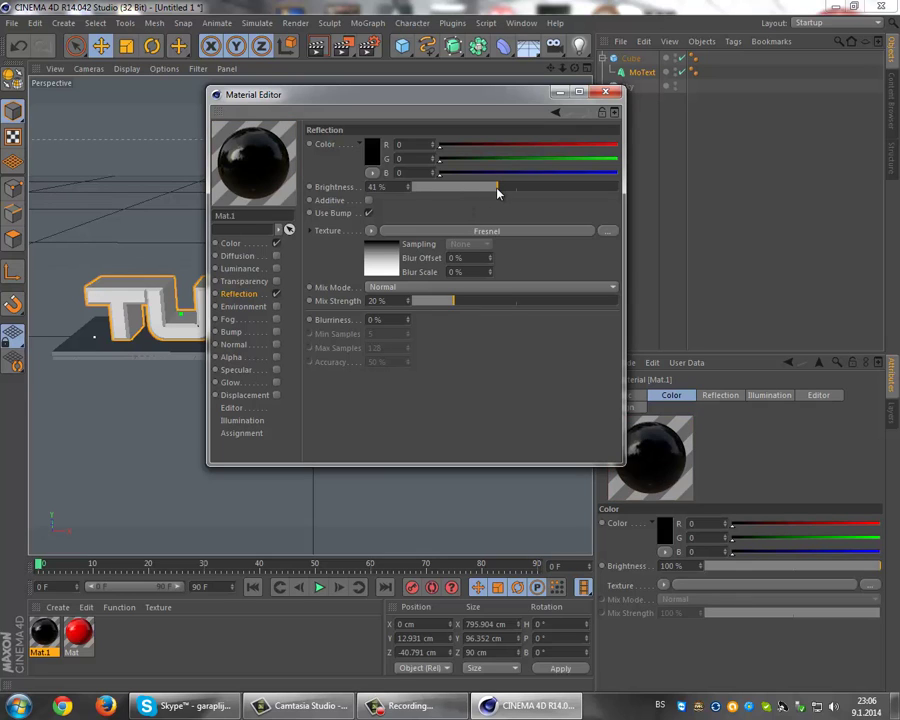
left_click(605, 91)
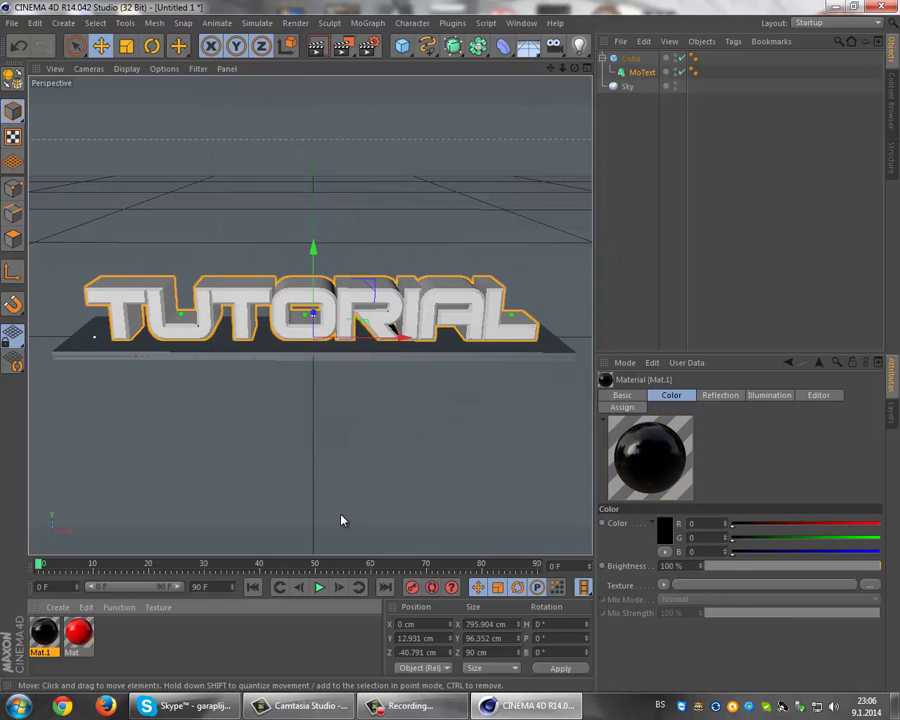
Step: Create Mat.2 with Luminance enabled so it glows white
double_click(115, 633)
double_click(43, 632)
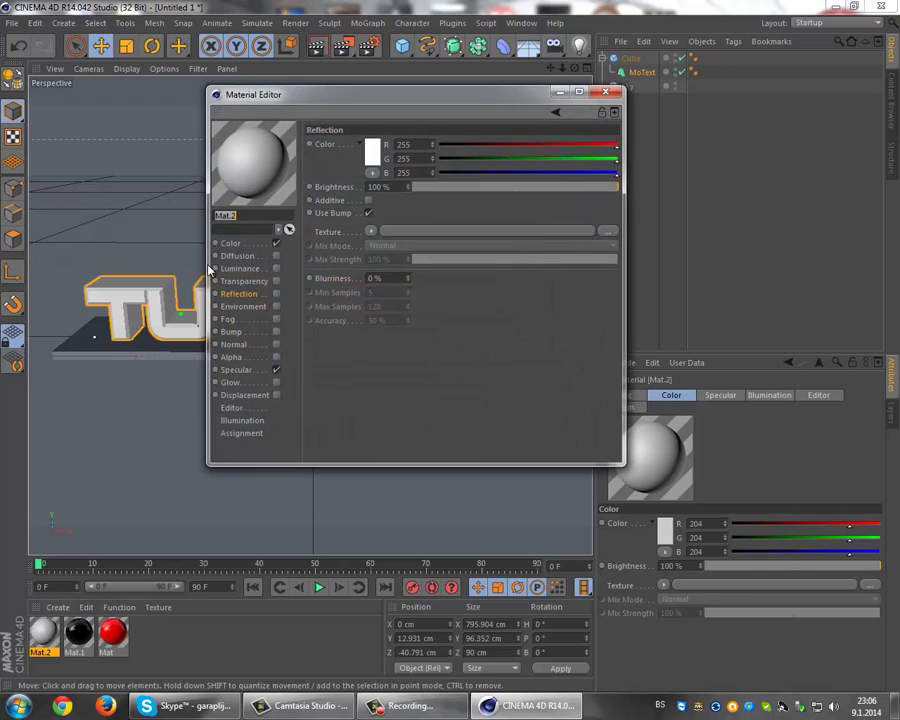
left_click(276, 268)
left_click(605, 91)
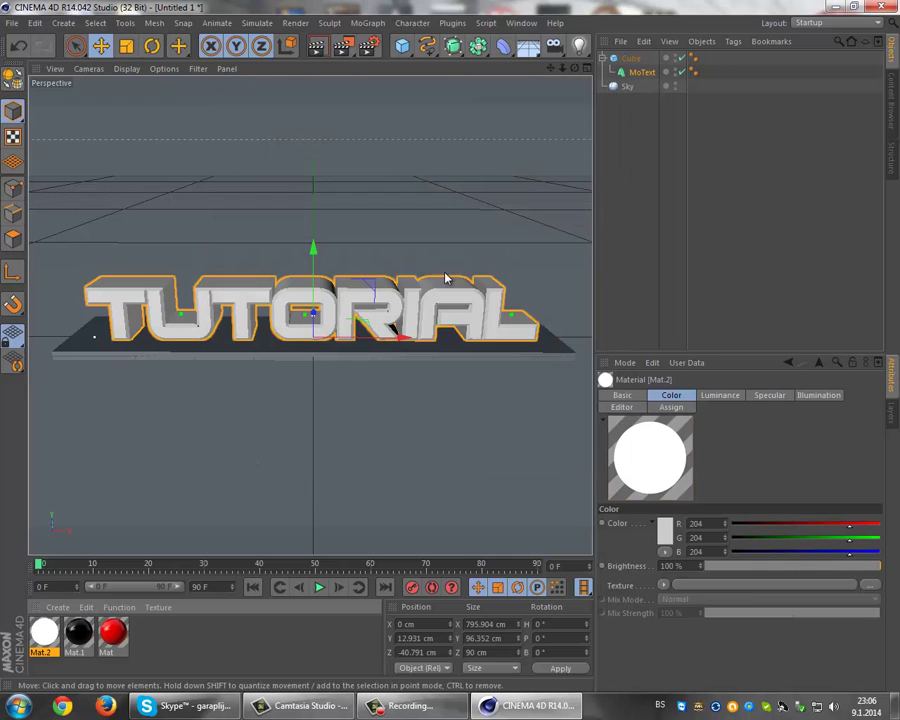
Step: Add a Floor object and drag it up to roughly 2003 cm on Y
left_click(528, 46)
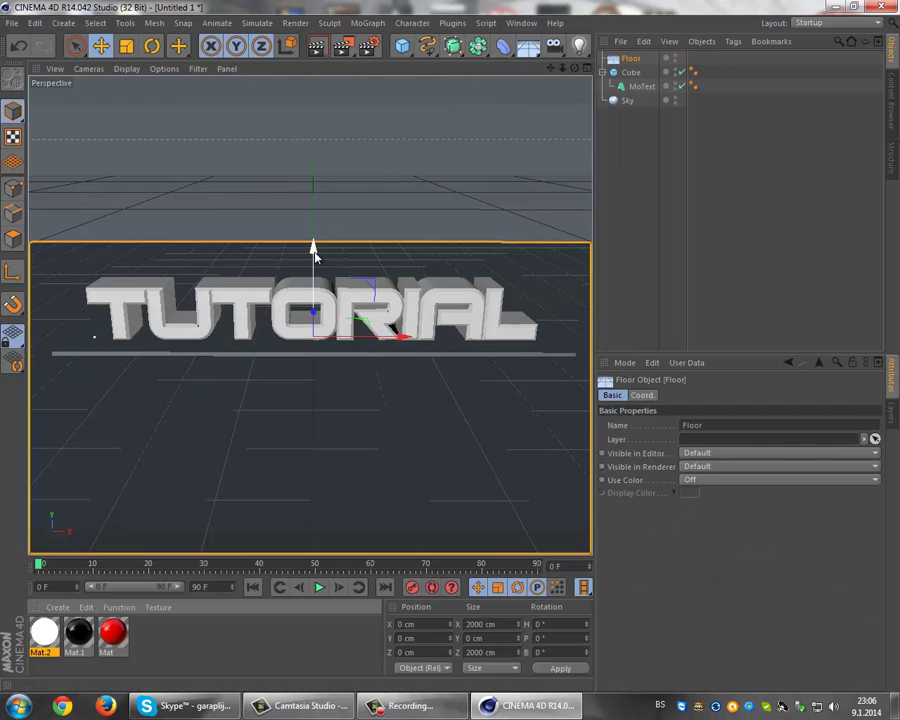
mouse_move(313, 250)
left_mouse_down()
mouse_move(450, 349)
mouse_move(453, 318)
mouse_move(451, 346)
left_mouse_up()
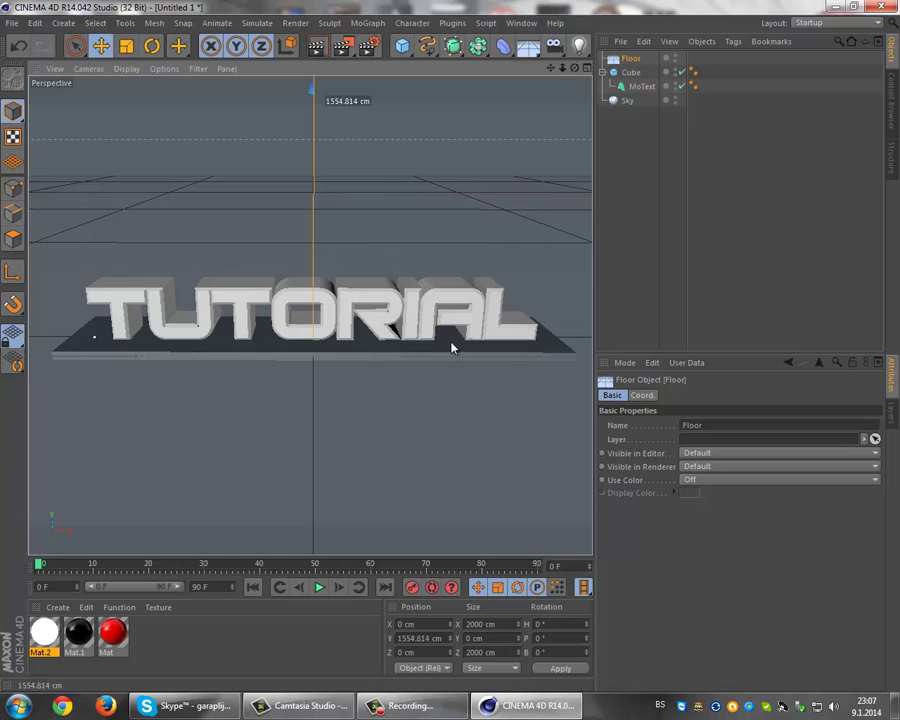
left_click_drag(451, 349, 451, 345)
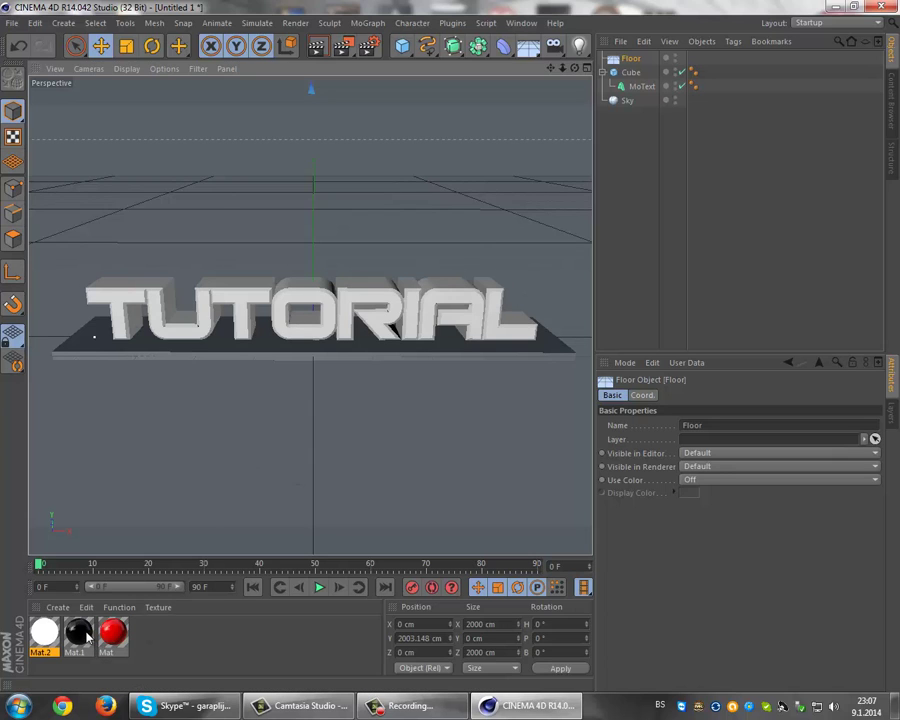
Step: Apply black Mat.1 and red Mat (restricted to selection C1) to the text, and Mat.1 to the cube
left_click_drag(88, 636, 641, 87)
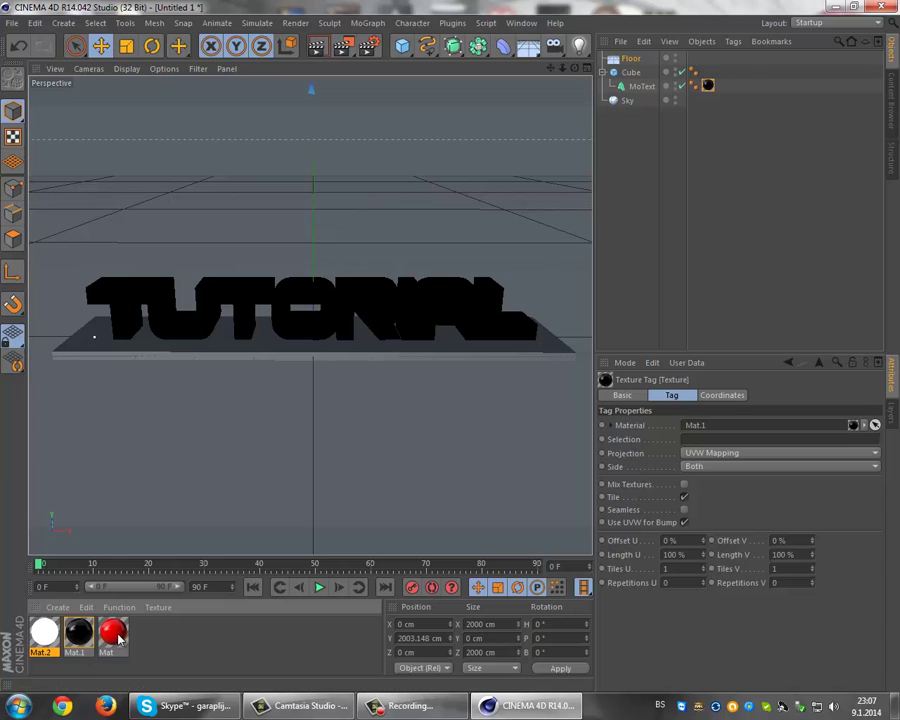
mouse_move(612, 181)
left_mouse_down()
mouse_move(650, 88)
mouse_move(642, 88)
left_mouse_up()
left_click(686, 440)
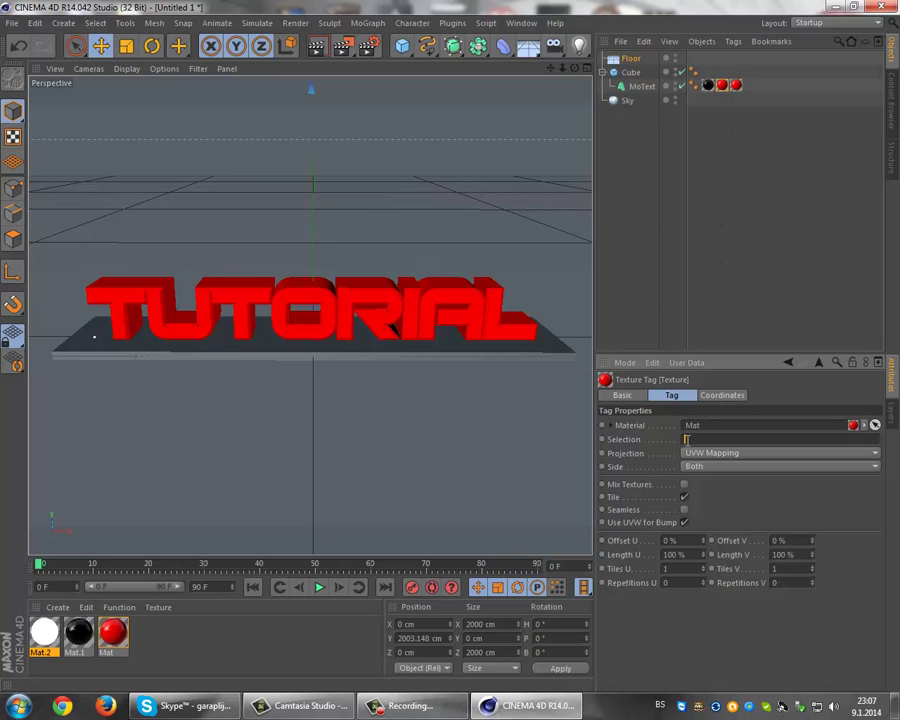
type("C1")
key("Escape")
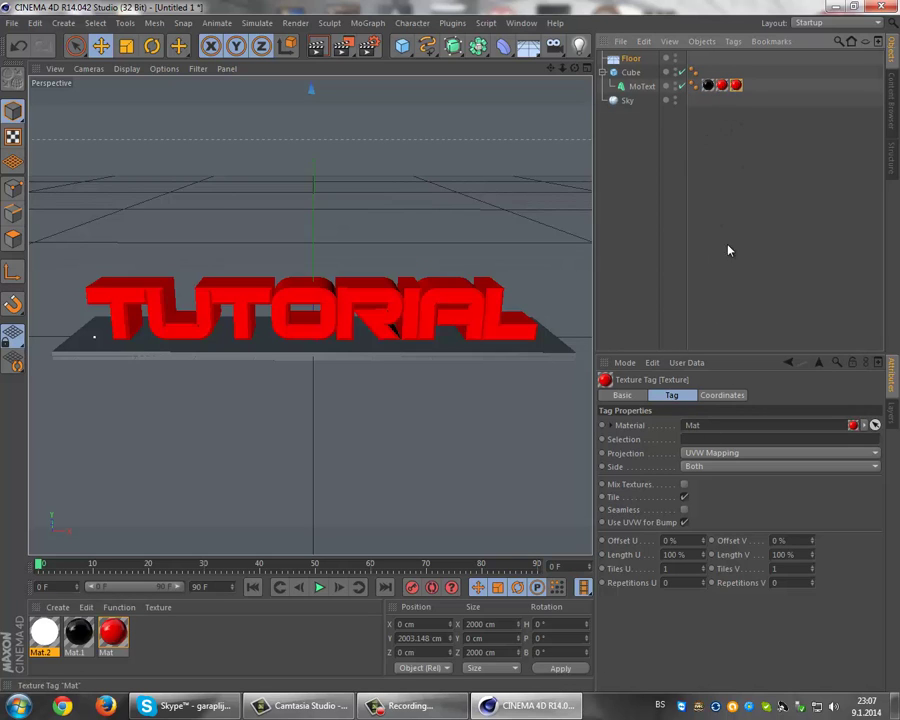
left_click(686, 439)
type("C1")
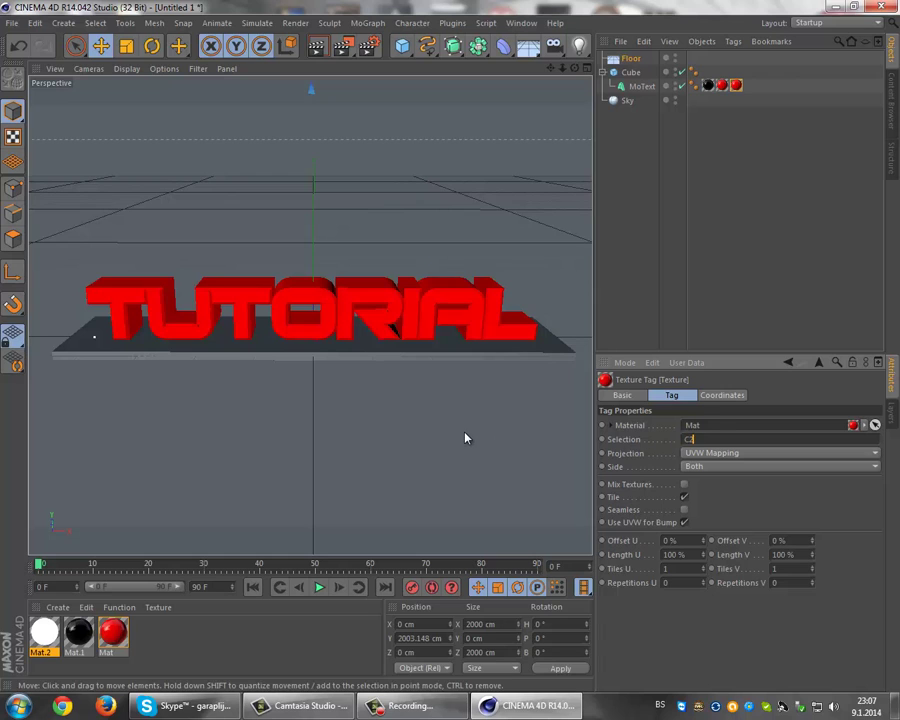
left_click(465, 437)
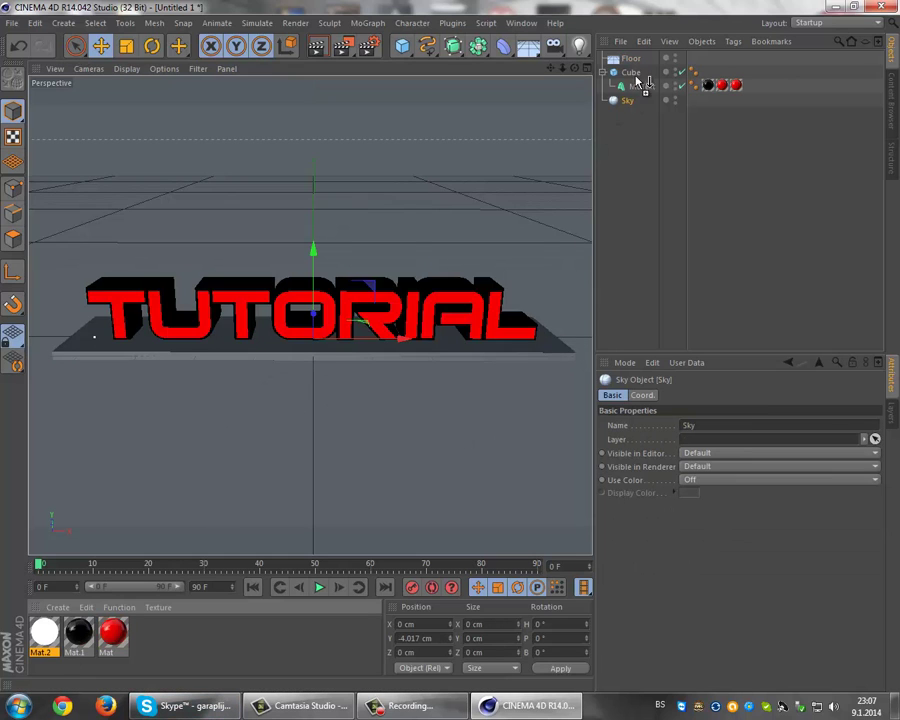
left_click_drag(645, 77, 640, 73)
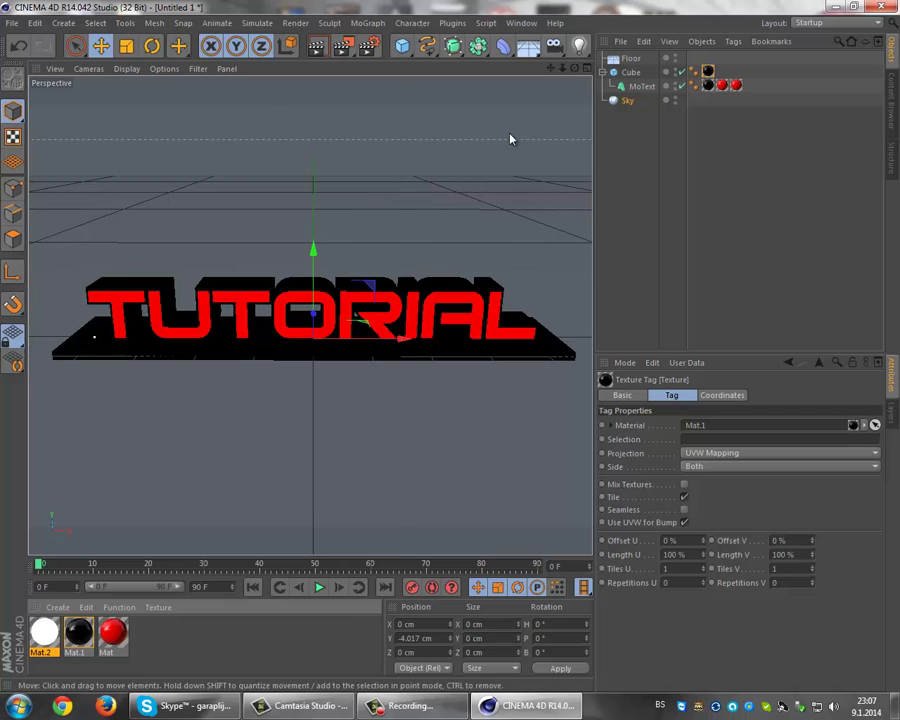
Step: Add a 774 × 400 cm Plane and raise it to about 614 cm above the TUTORIAL text
left_click(402, 45)
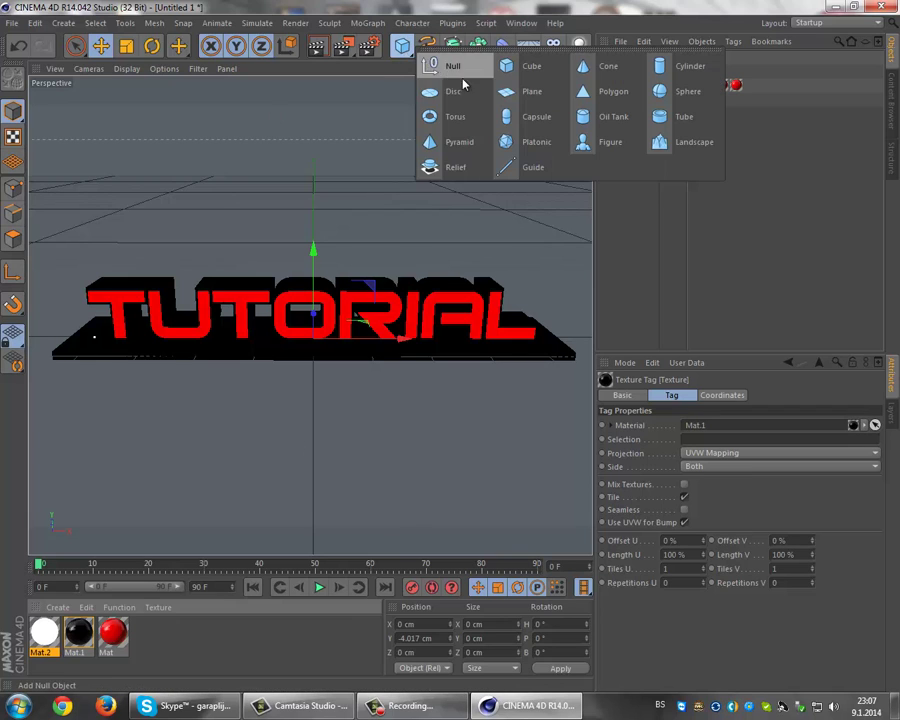
left_click(532, 92)
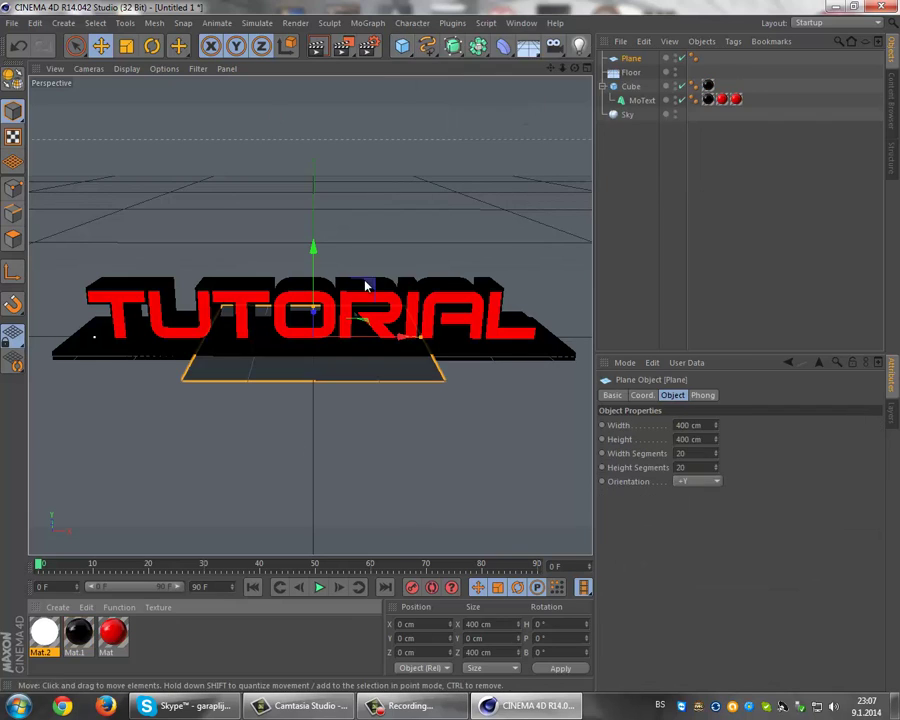
mouse_move(314, 250)
left_mouse_down()
mouse_move(321, 187)
mouse_move(333, 184)
left_mouse_up()
mouse_move(450, 352)
left_mouse_down("alt")
mouse_move(482, 331)
mouse_move(540, 341)
left_mouse_up("alt")
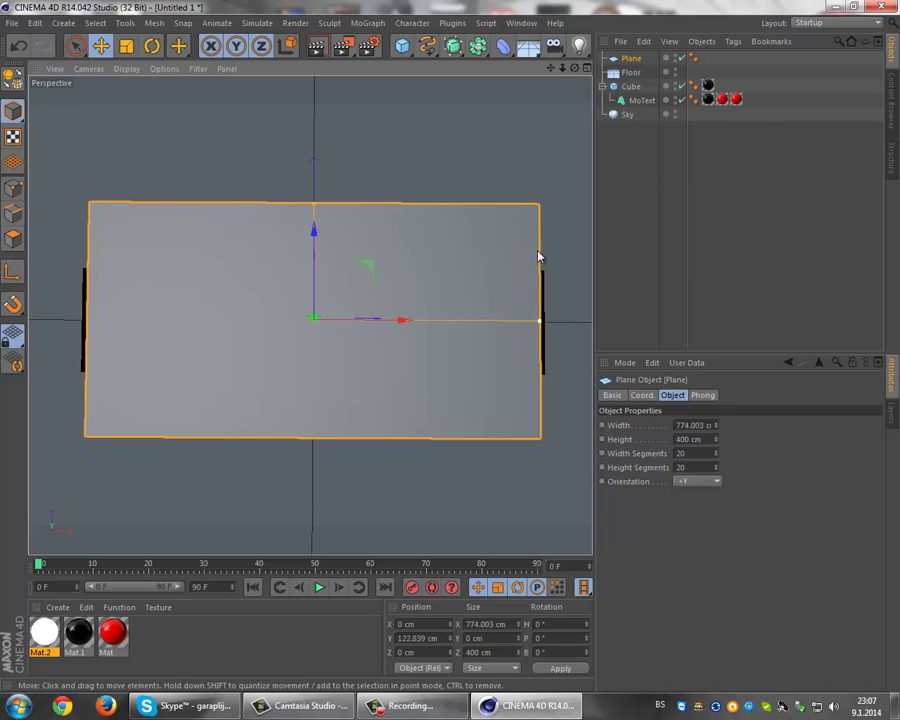
left_click_drag(573, 68, 450, 352)
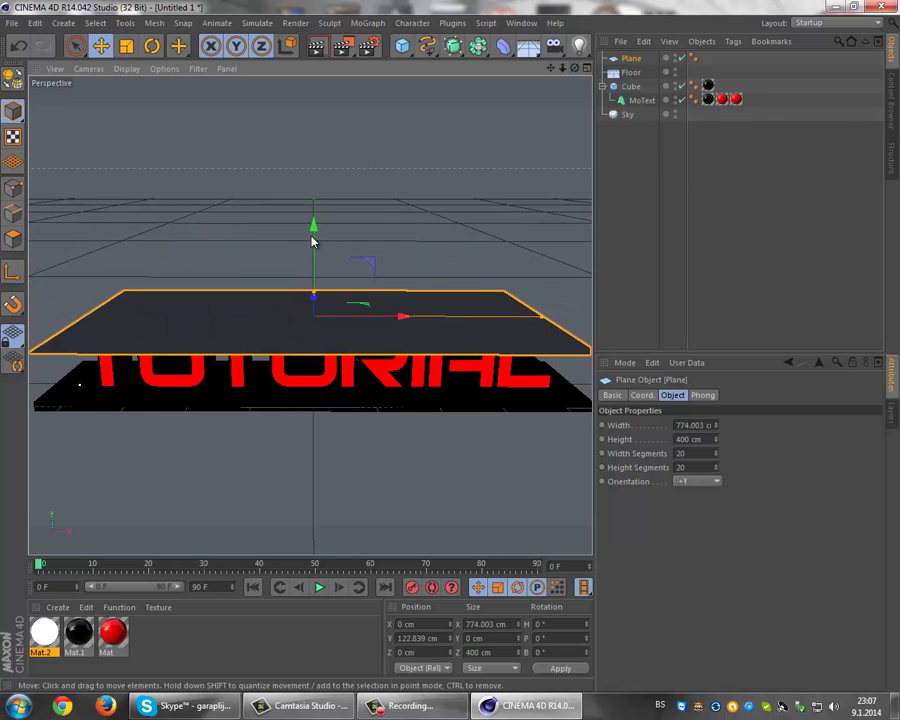
mouse_move(315, 226)
left_mouse_down()
mouse_move(451, 352)
mouse_move(291, 371)
left_mouse_up()
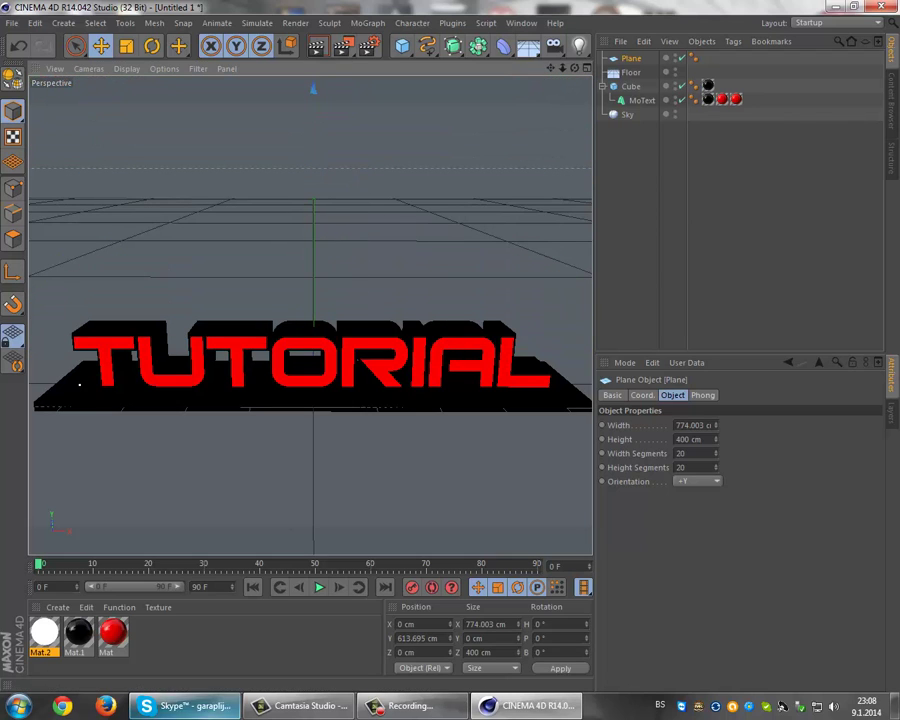
Step: Create material Mat.3 with the Thanks for Watching image as its colour texture
double_click(151, 642)
double_click(46, 642)
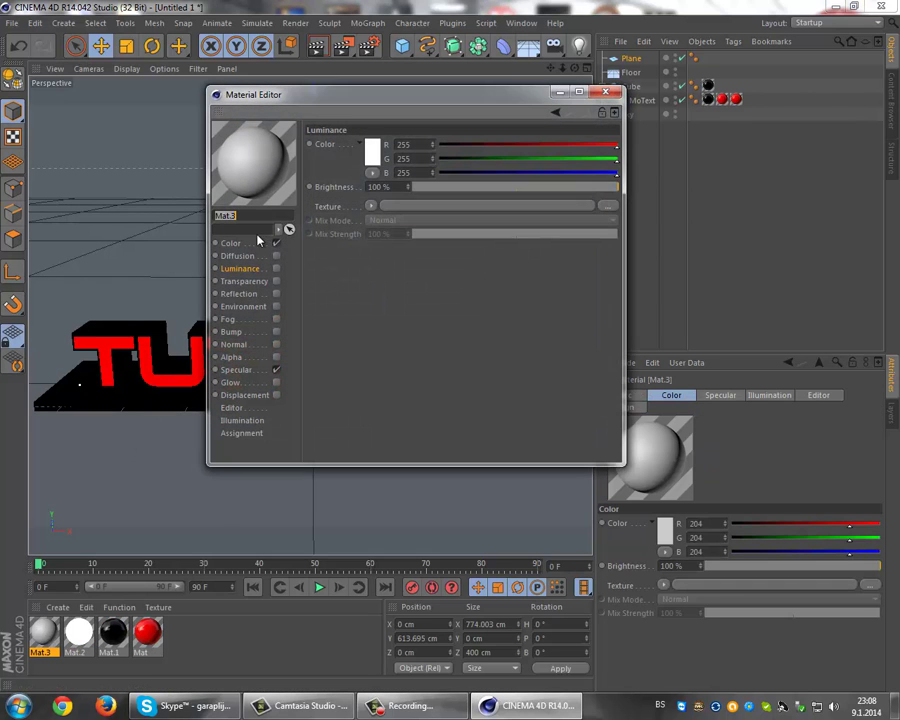
left_click(248, 257)
left_click(373, 208)
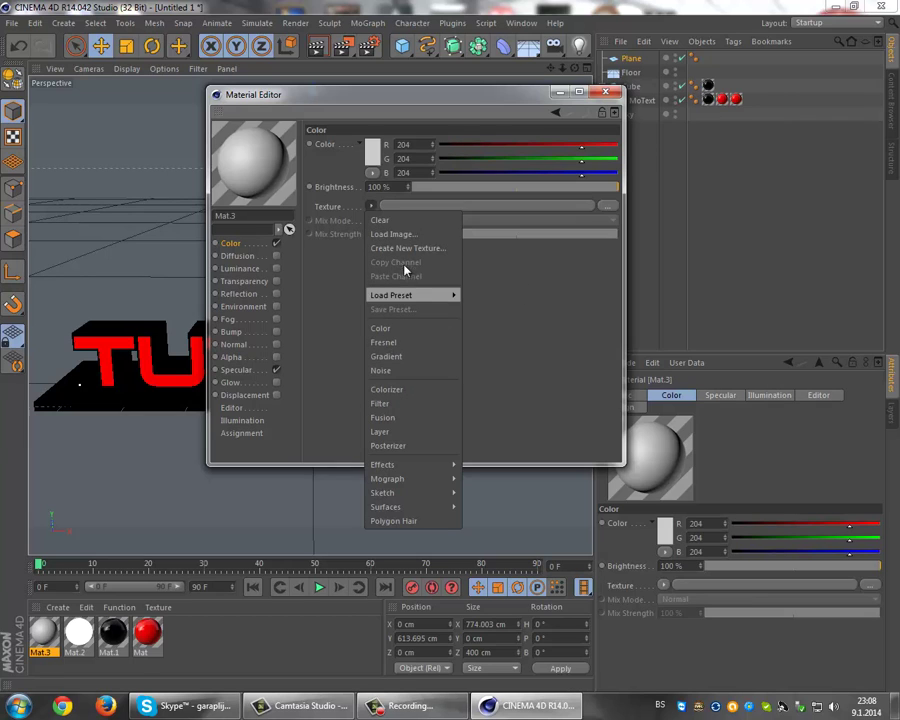
left_click(400, 234)
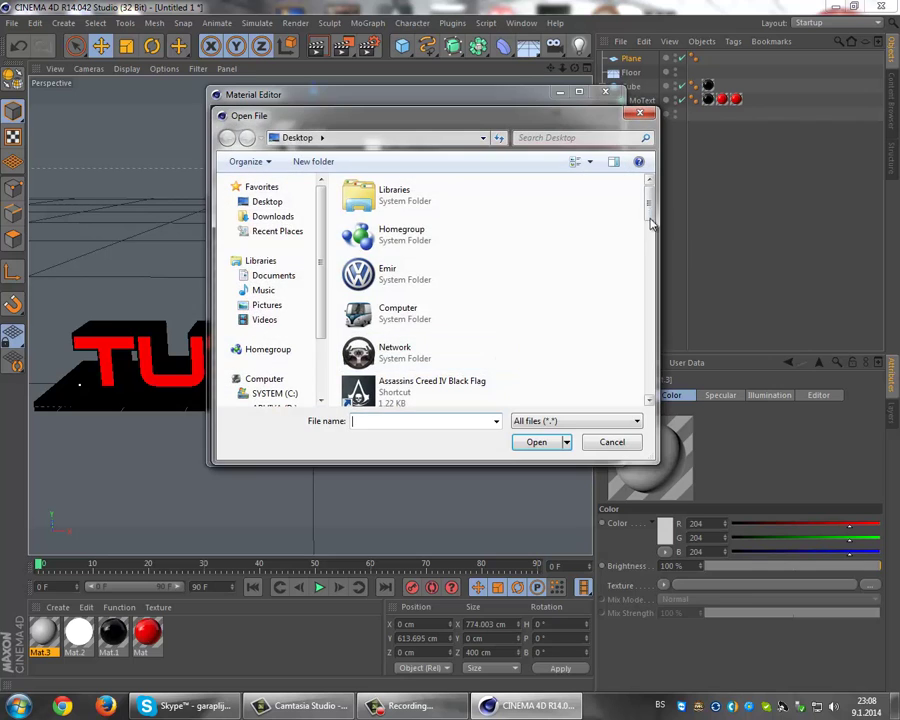
mouse_move(649, 208)
left_mouse_down()
mouse_move(629, 354)
mouse_move(647, 363)
mouse_move(647, 382)
left_mouse_up()
double_click(446, 394)
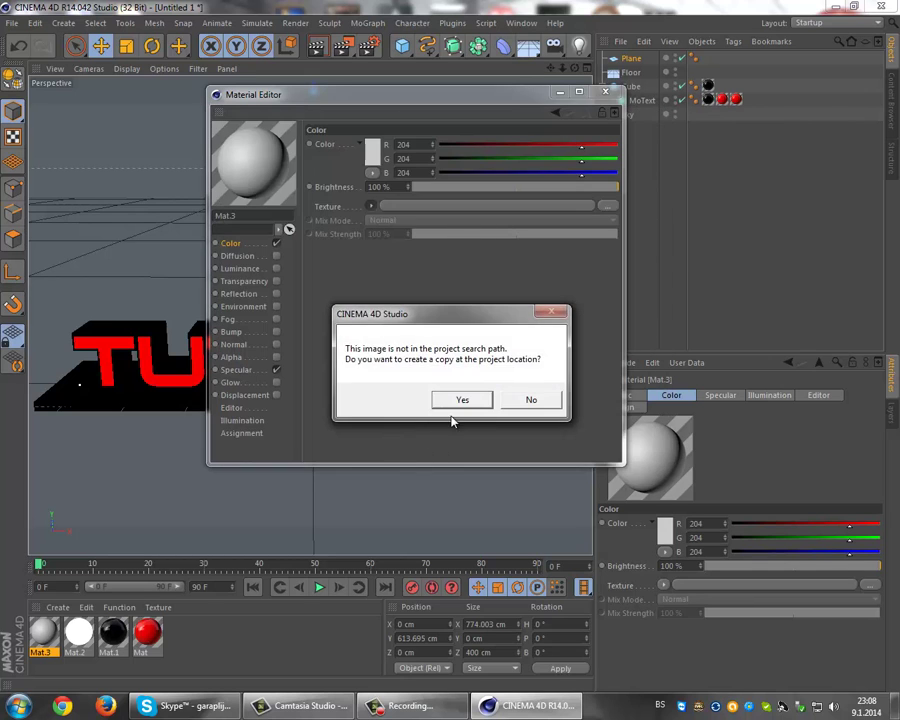
left_click(462, 401)
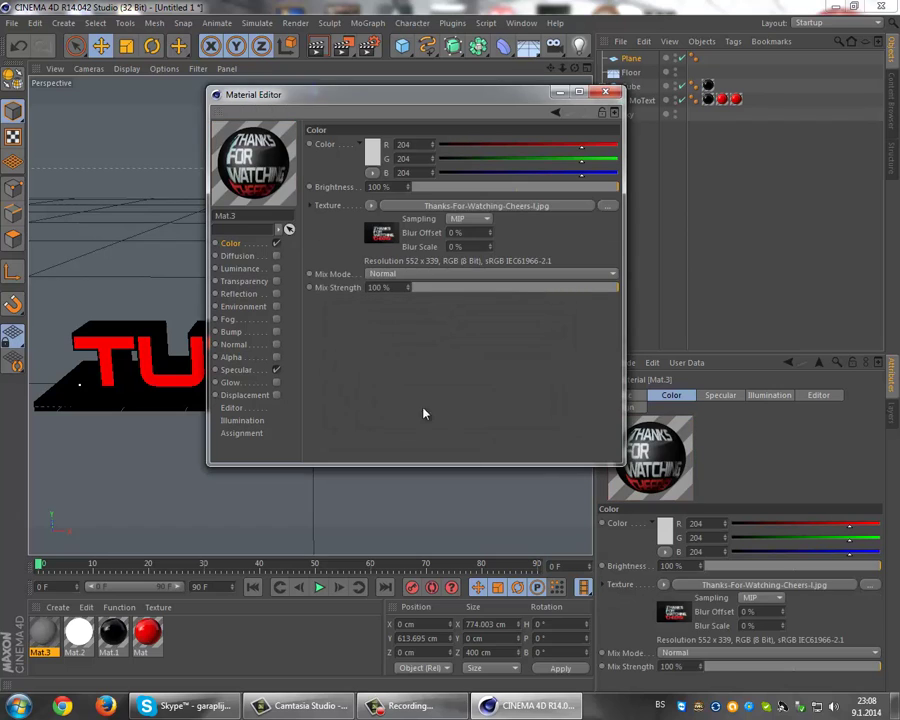
Step: Turn off Mat.3's specular highlight and set its base colour to black
left_click(278, 369)
left_click(373, 150)
left_click(292, 178)
left_click(346, 217)
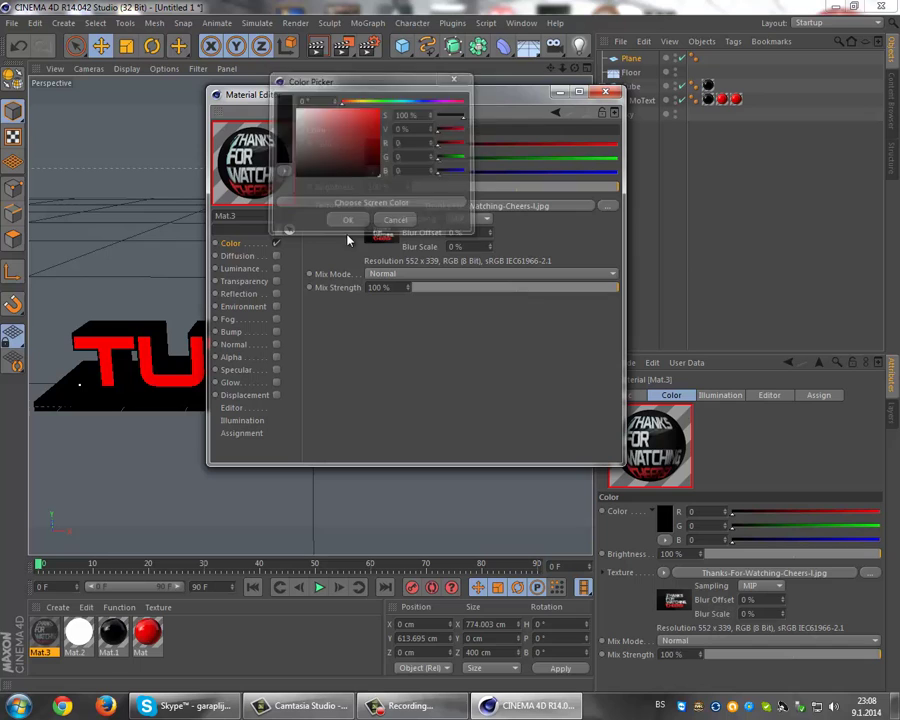
Step: Enable Mat.3 reflection with black colour, 40% brightness and a Fresnel texture at 20% mix
left_click(276, 294)
left_click(371, 147)
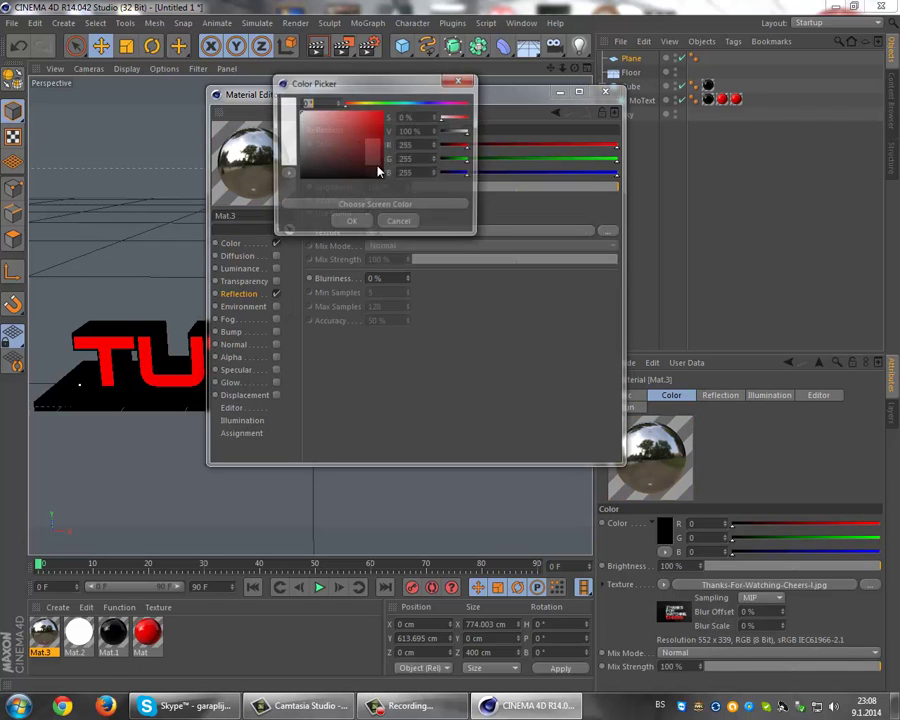
left_click(352, 224)
left_click(449, 188)
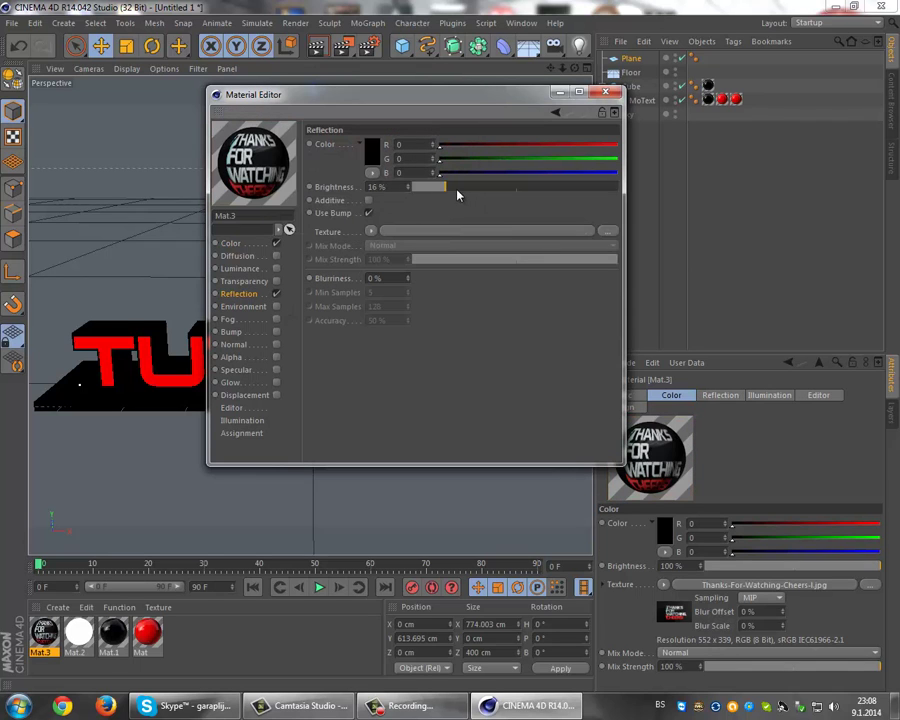
left_click_drag(474, 194, 491, 199)
left_click(371, 231)
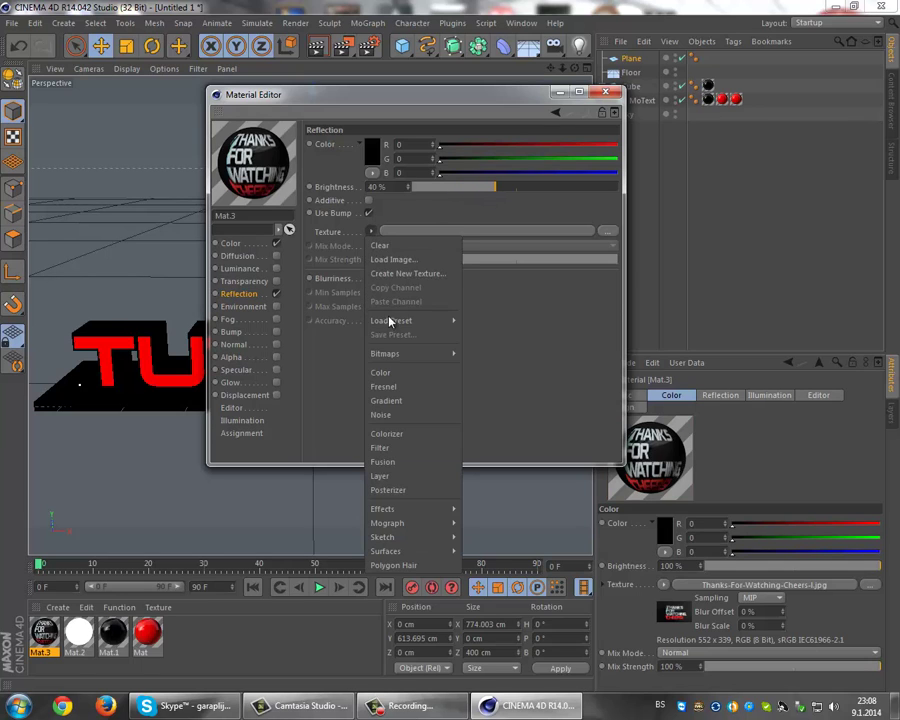
left_click(395, 385)
left_click(454, 302)
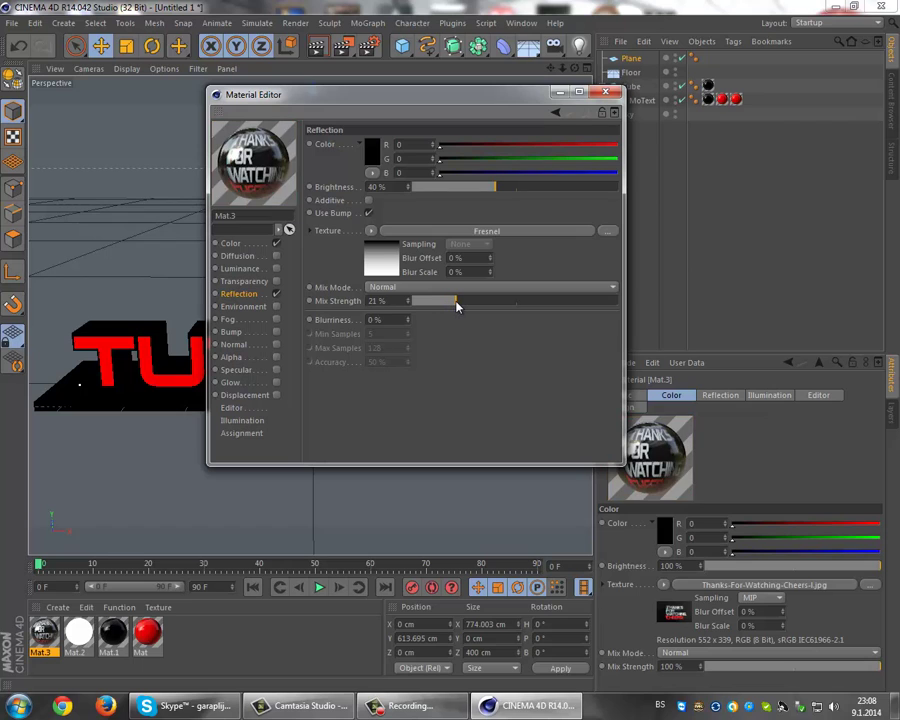
left_click(604, 93)
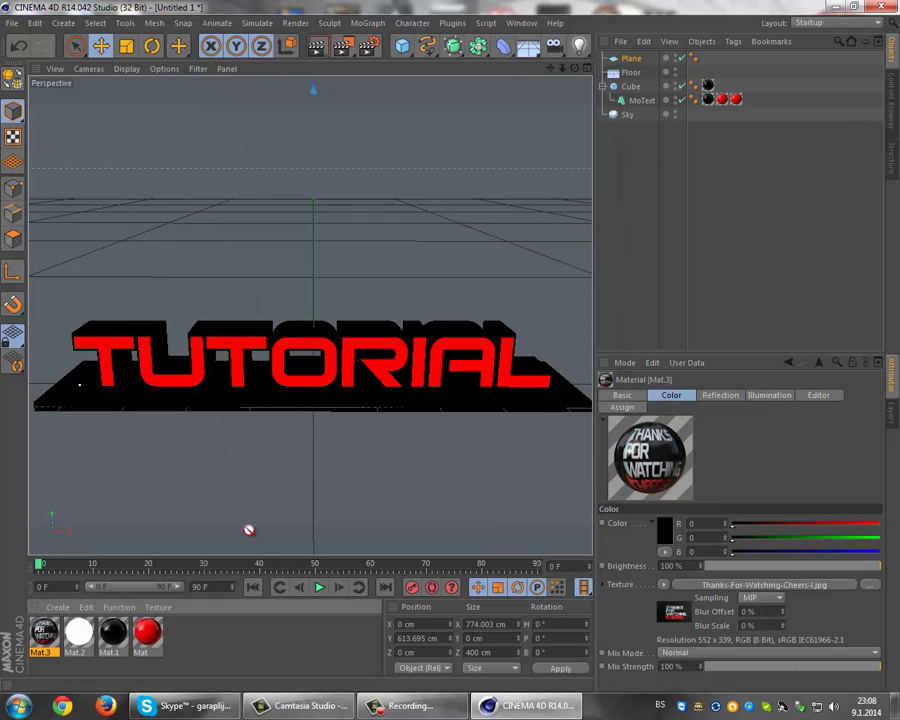
Step: Drop Mat.3 onto the Plane, then select the Cube board
left_click_drag(638, 62, 638, 60)
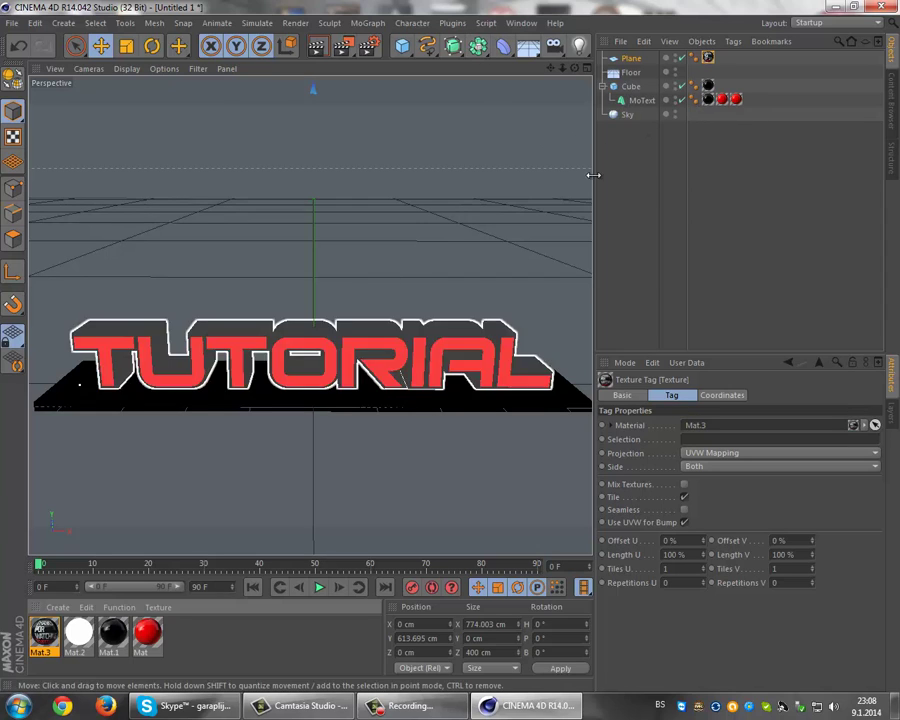
left_click(630, 87)
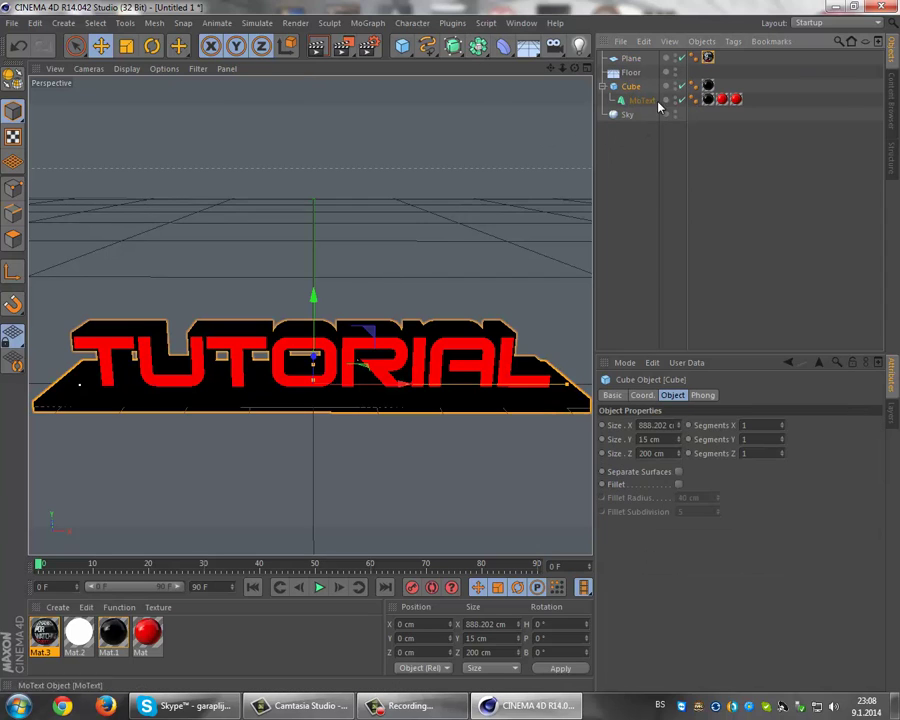
Step: Give the Cube a Cloth Collider tag and the Plane a Cloth tag
right_click(632, 88)
mouse_move(680, 193)
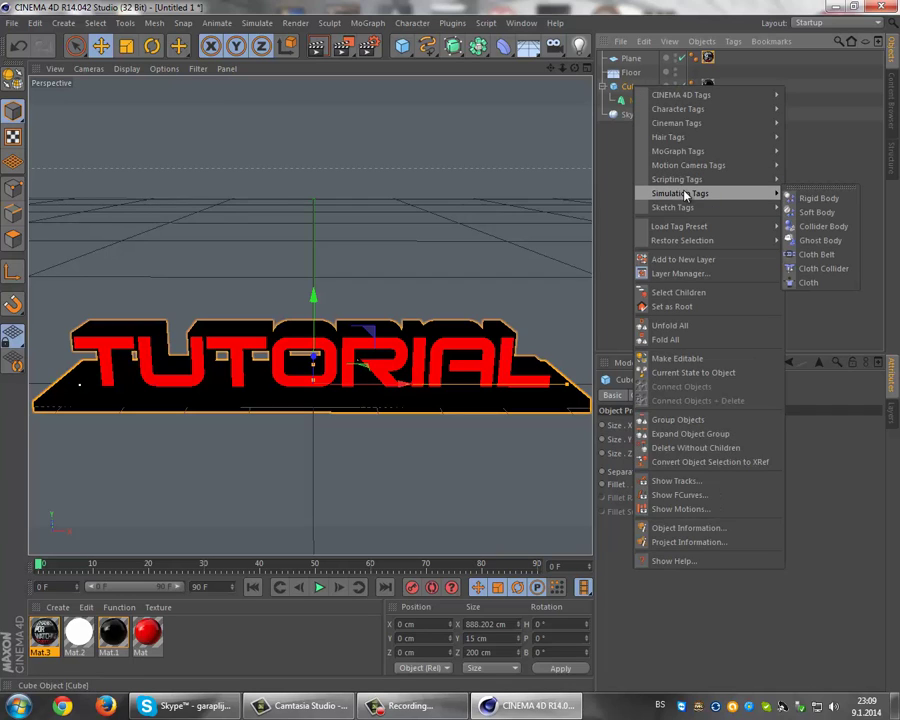
left_click(820, 269)
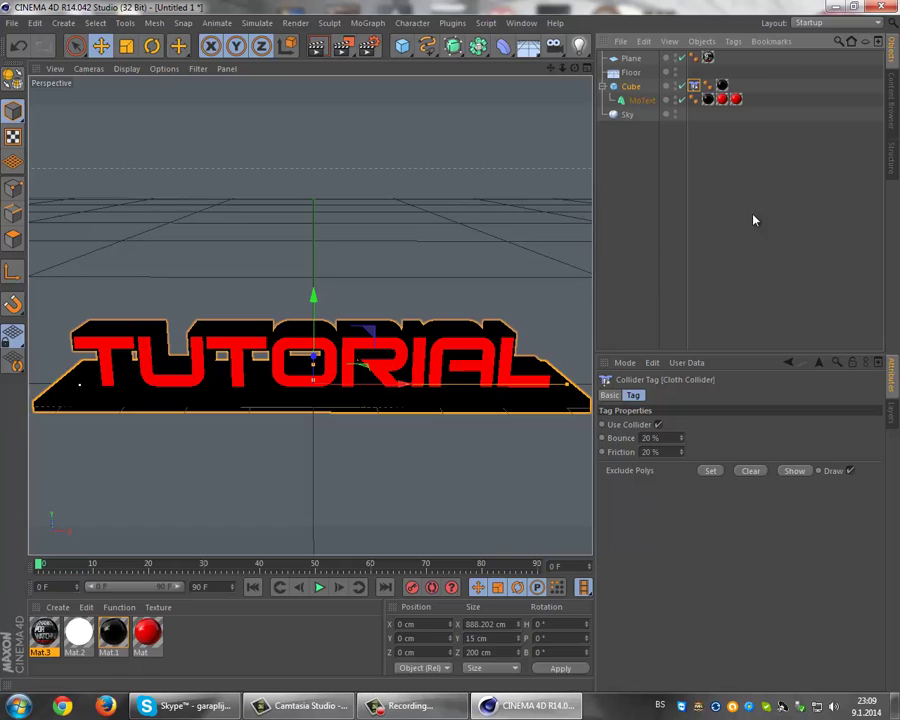
left_click(635, 60)
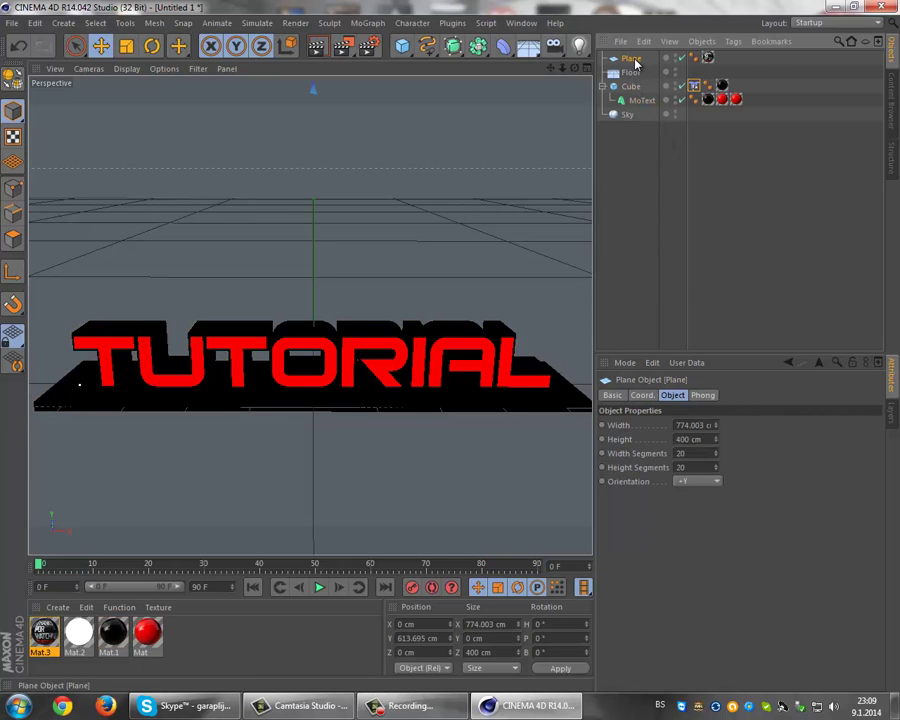
right_click(635, 61)
mouse_move(682, 166)
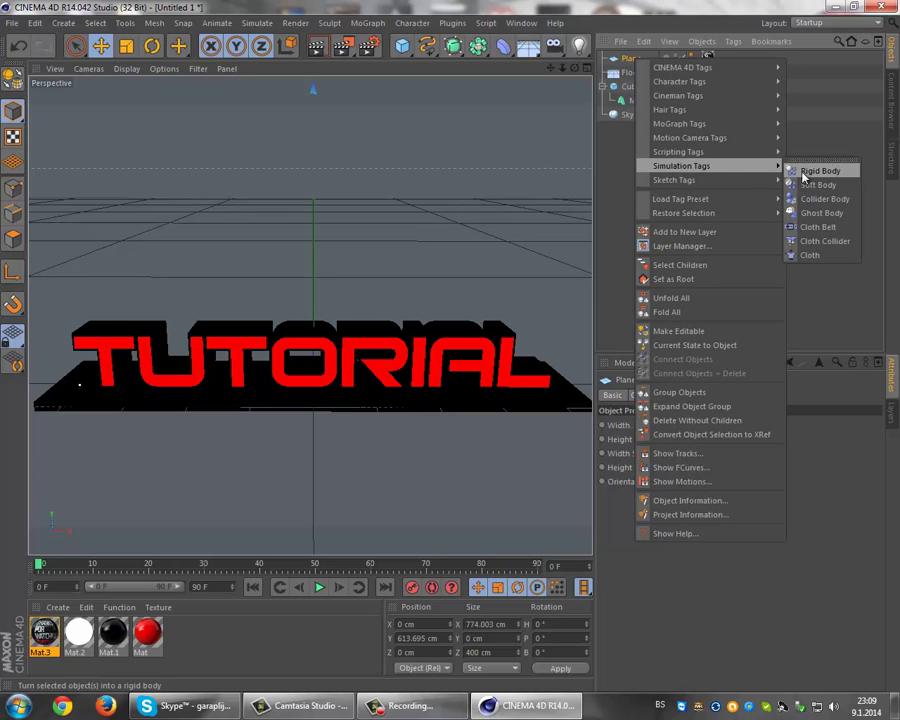
left_click(805, 255)
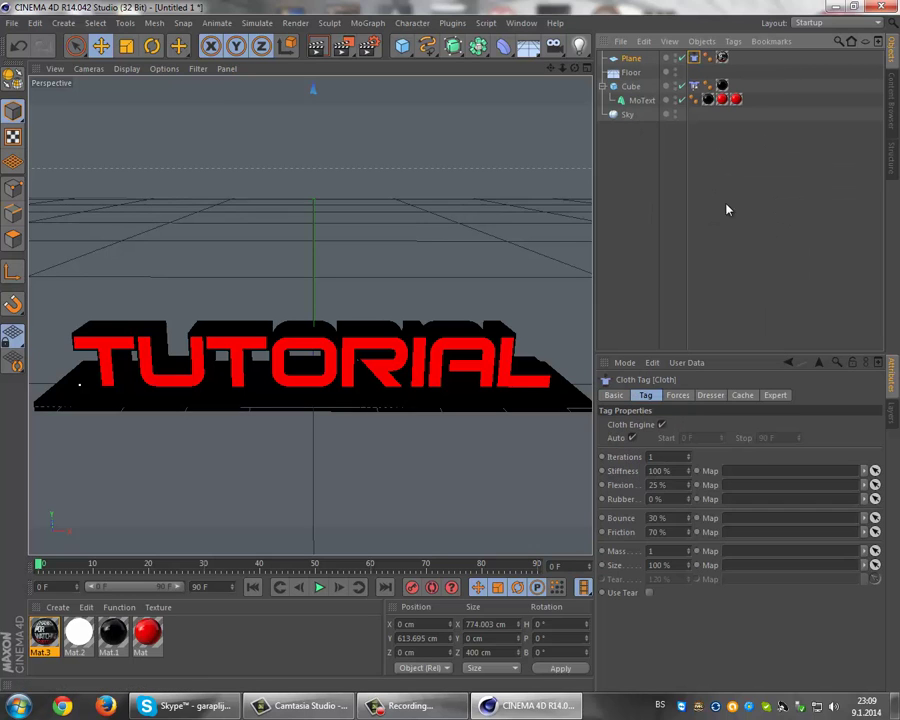
Step: Create Mat.4 with no specular and mid-grey (137) colour, and apply it to the Sky
double_click(188, 633)
double_click(44, 634)
left_click(230, 243)
left_click(276, 369)
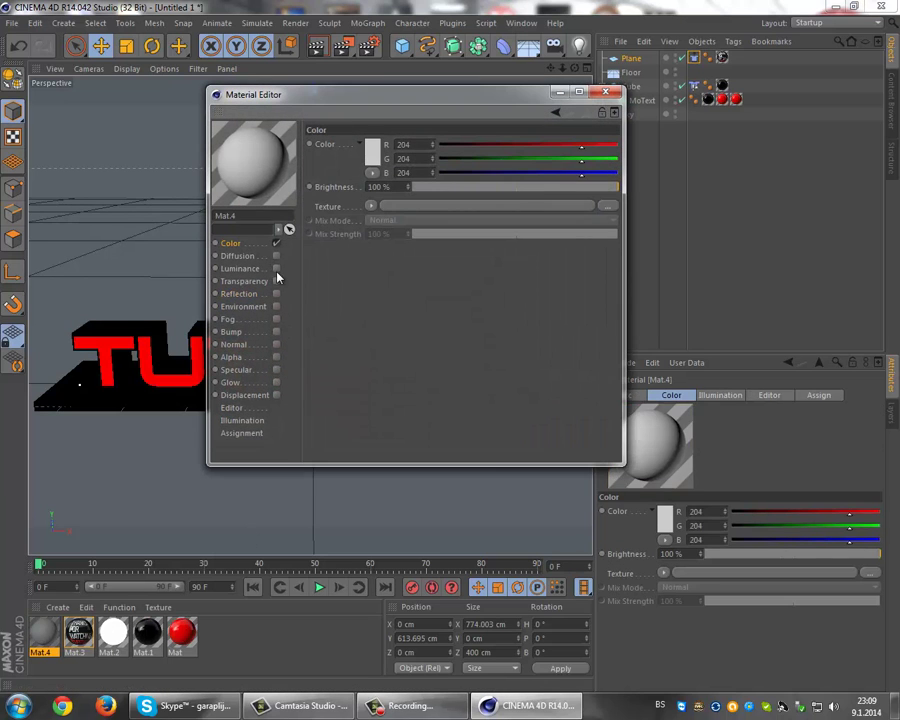
left_click(369, 160)
left_click(295, 145)
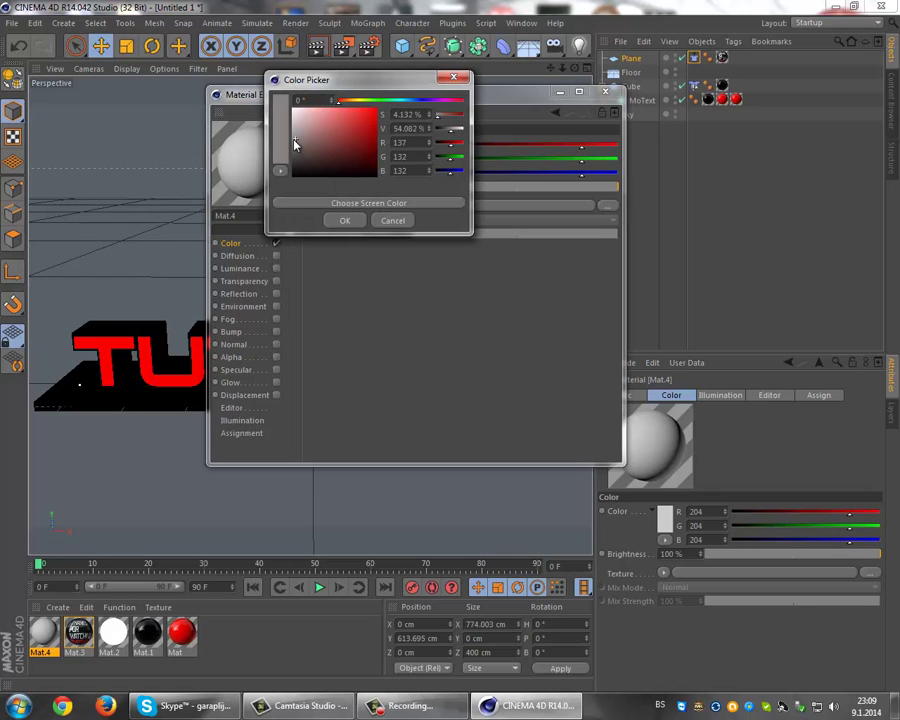
left_click(342, 224)
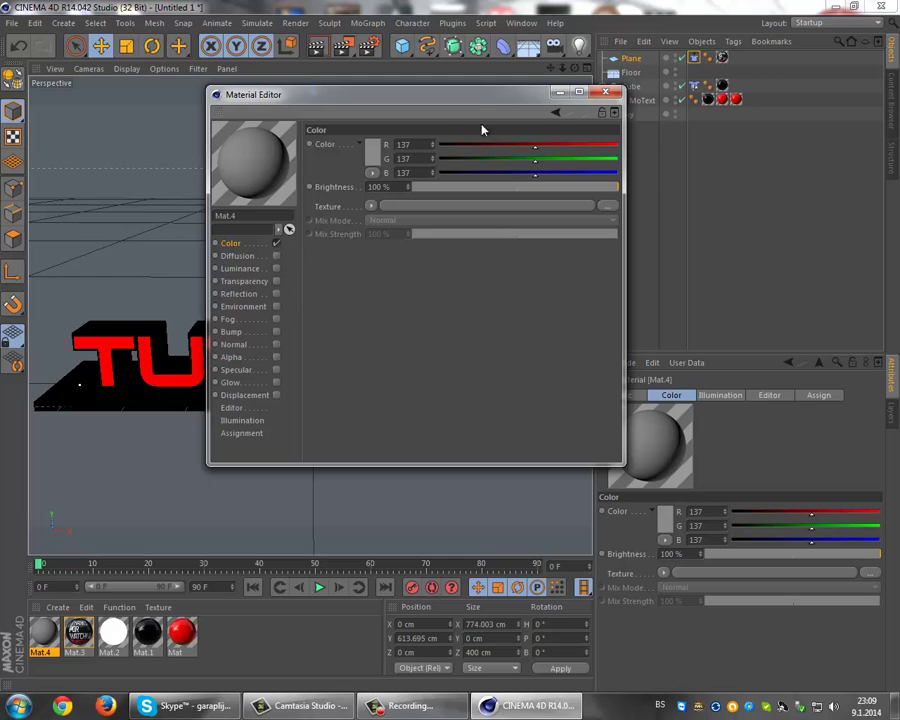
left_click(603, 93)
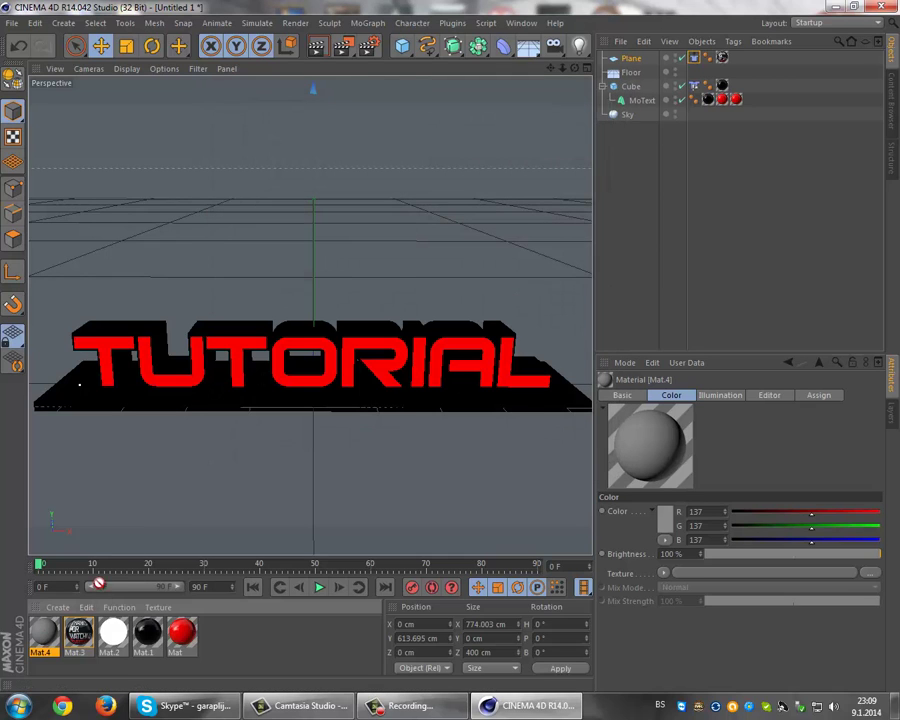
left_click_drag(497, 310, 628, 114)
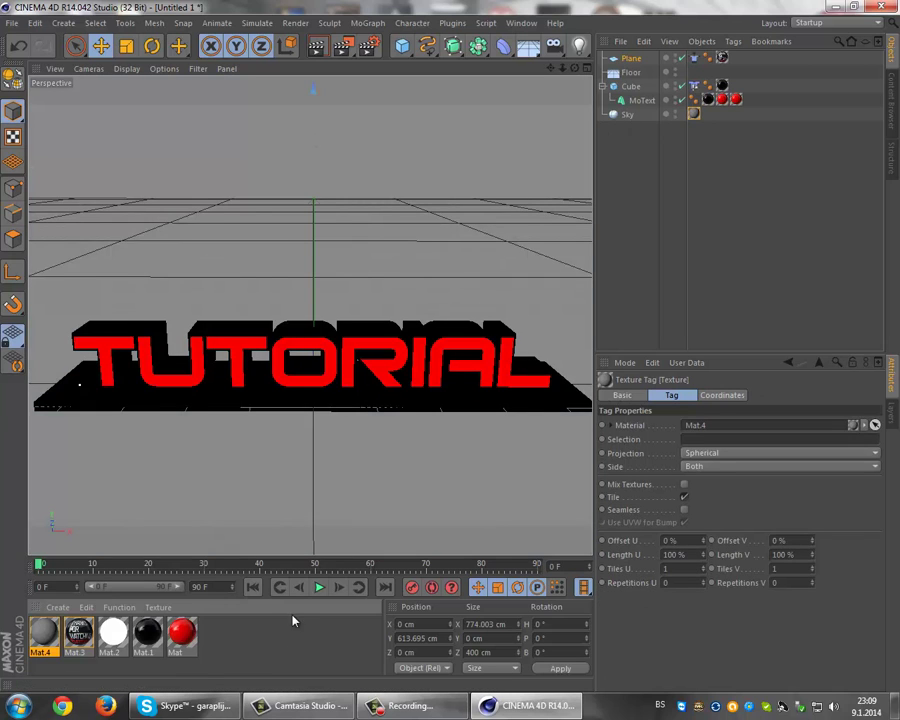
Step: Make the Plane editable and play the cloth simulation to about frame 38
left_click(632, 59)
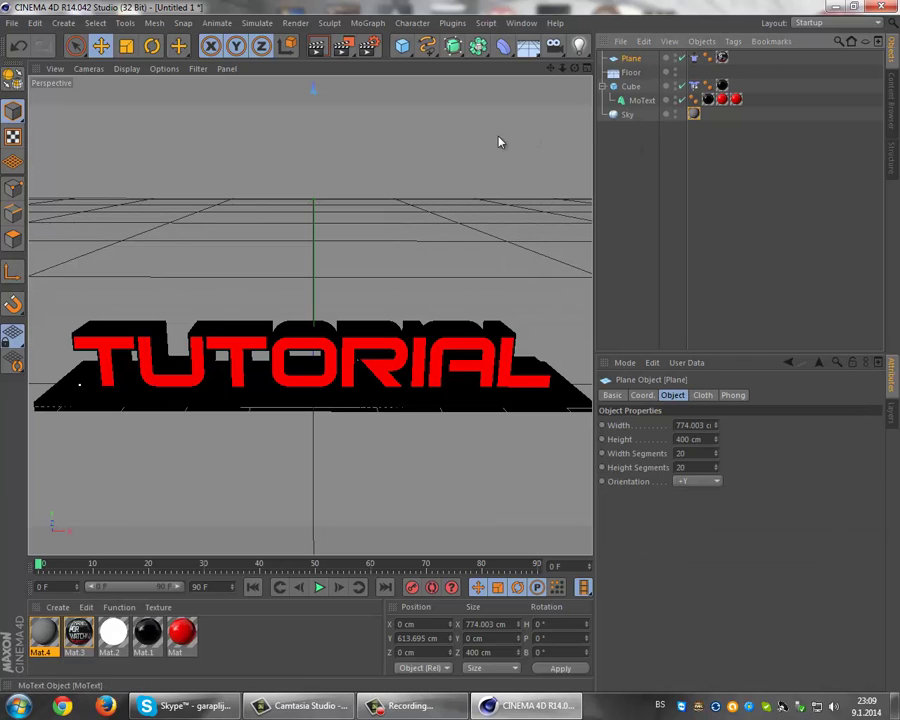
left_click(16, 80)
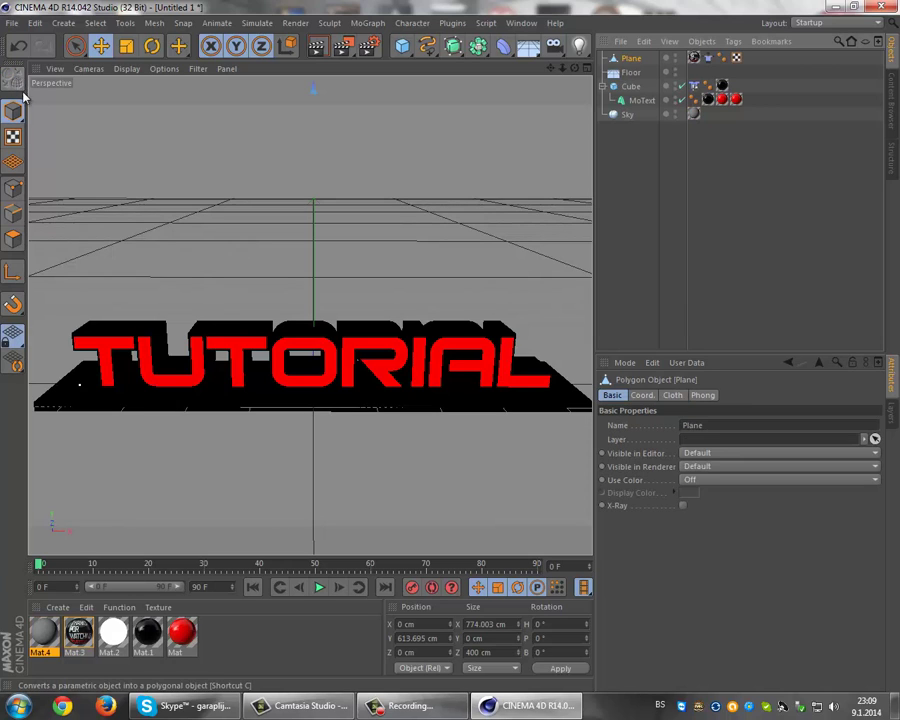
left_click(320, 588)
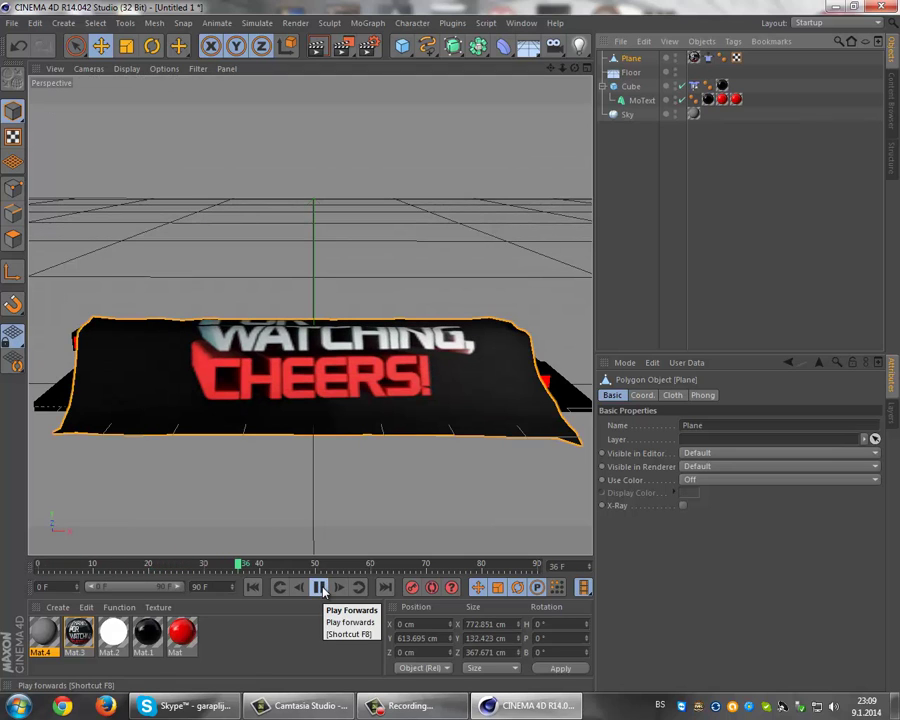
left_click(320, 588)
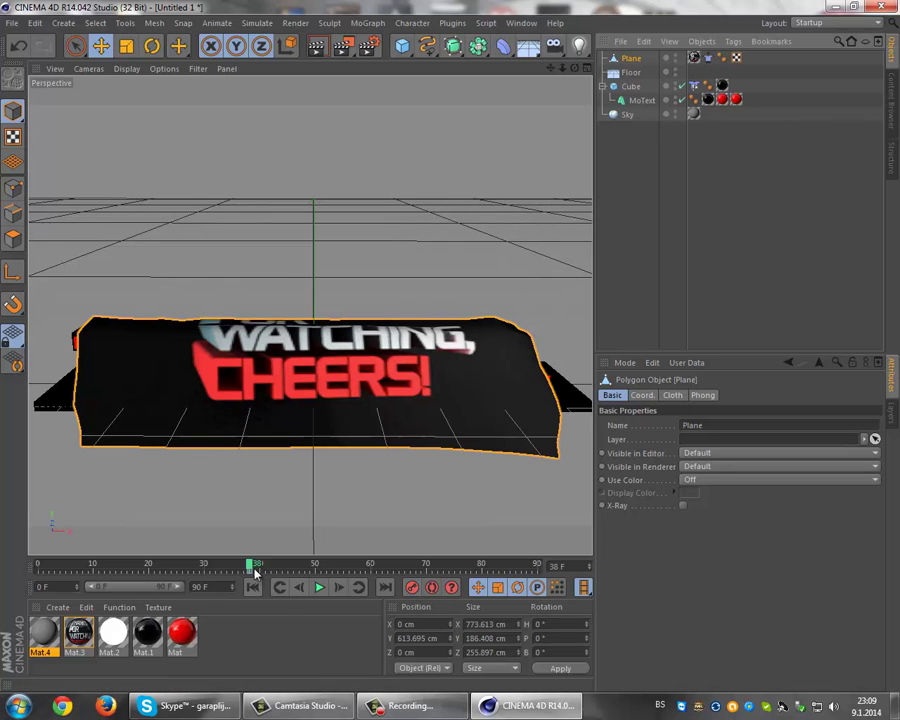
Step: Tilt the Cube board slightly on its pitch axis and replay the cloth animation
mouse_move(252, 566)
left_mouse_down()
mouse_move(488, 566)
mouse_move(488, 576)
left_mouse_up()
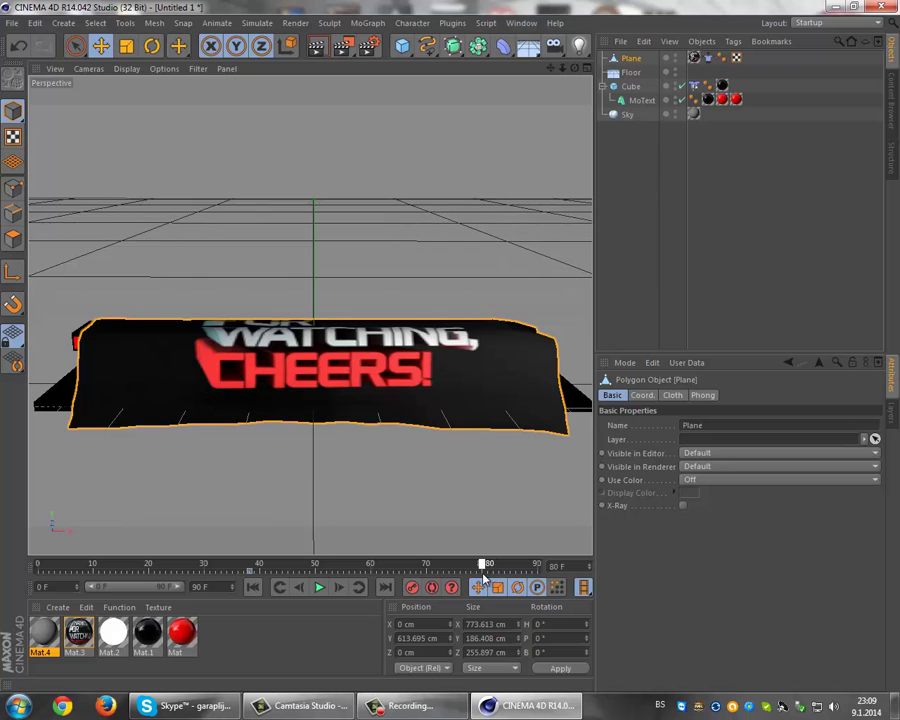
left_click(151, 45)
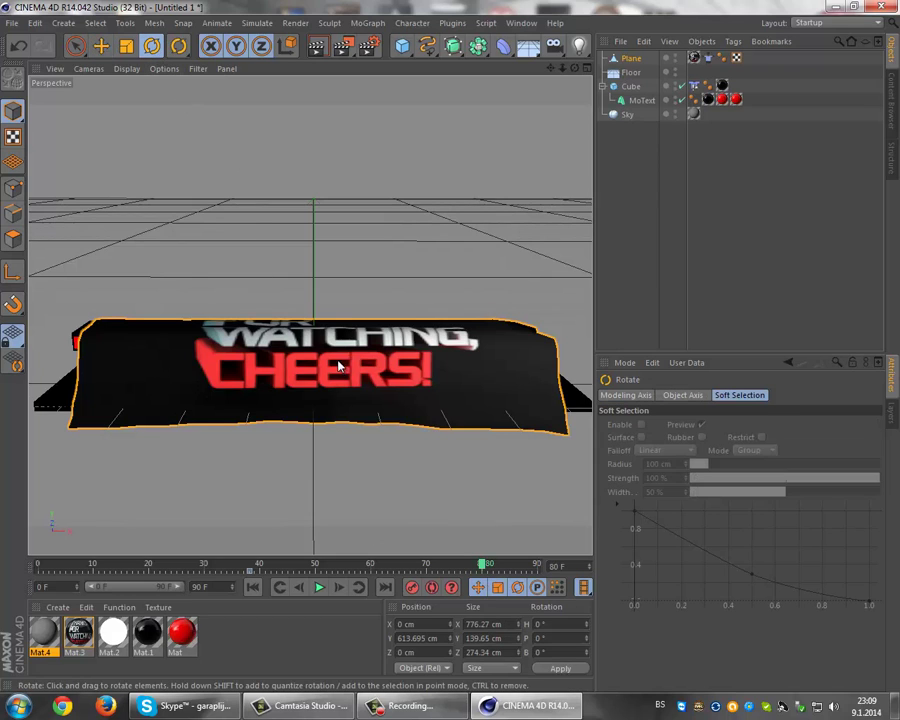
left_click(631, 87)
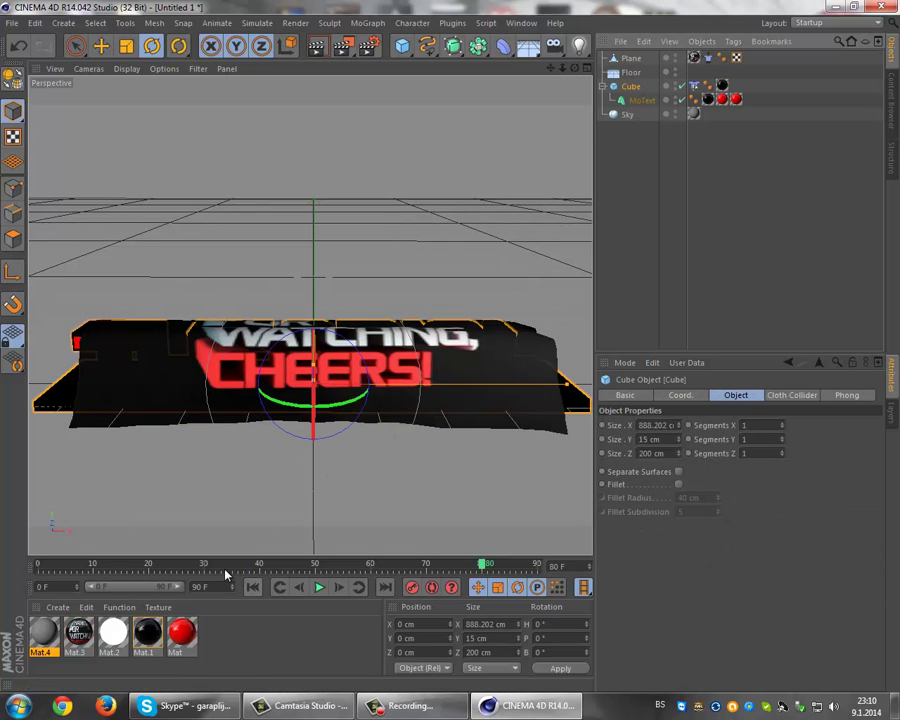
left_click(245, 565)
mouse_move(252, 566)
left_mouse_down()
mouse_move(398, 565)
mouse_move(481, 583)
left_mouse_up()
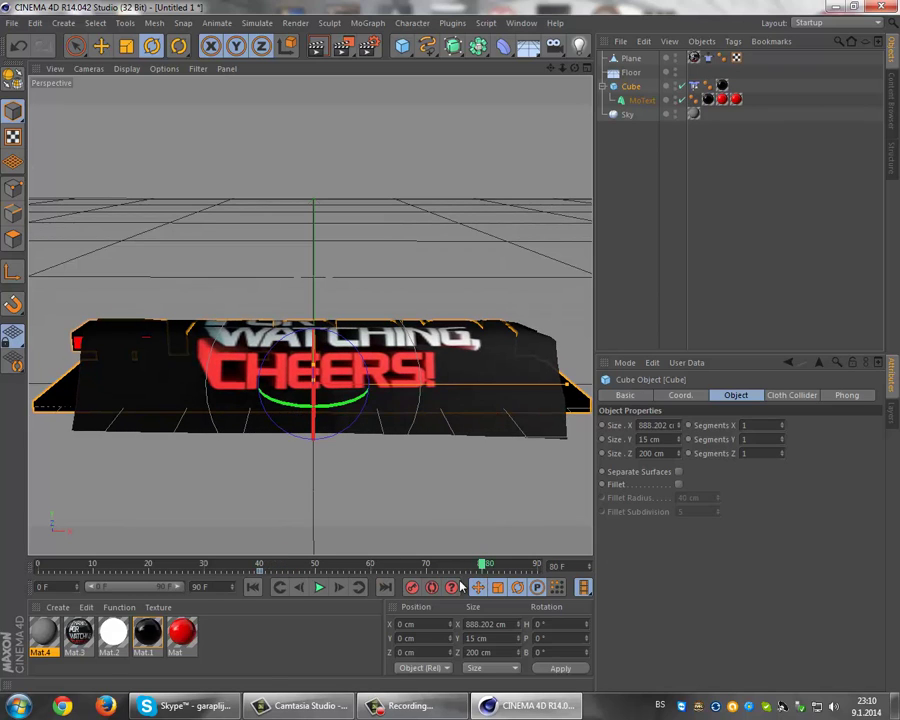
left_click(178, 46)
left_click_drag(311, 420, 451, 346)
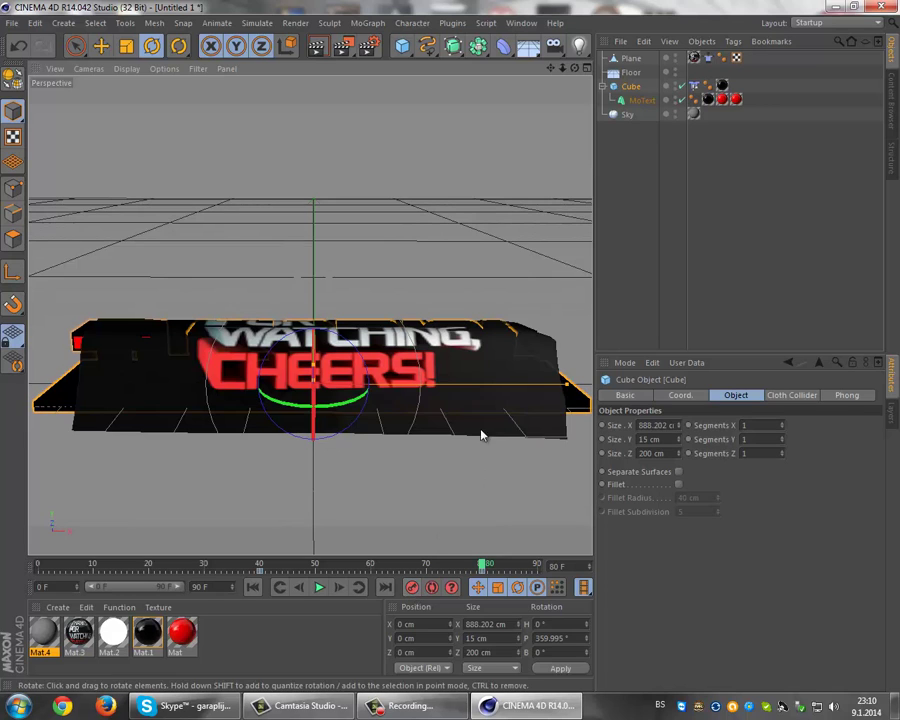
left_click(319, 587)
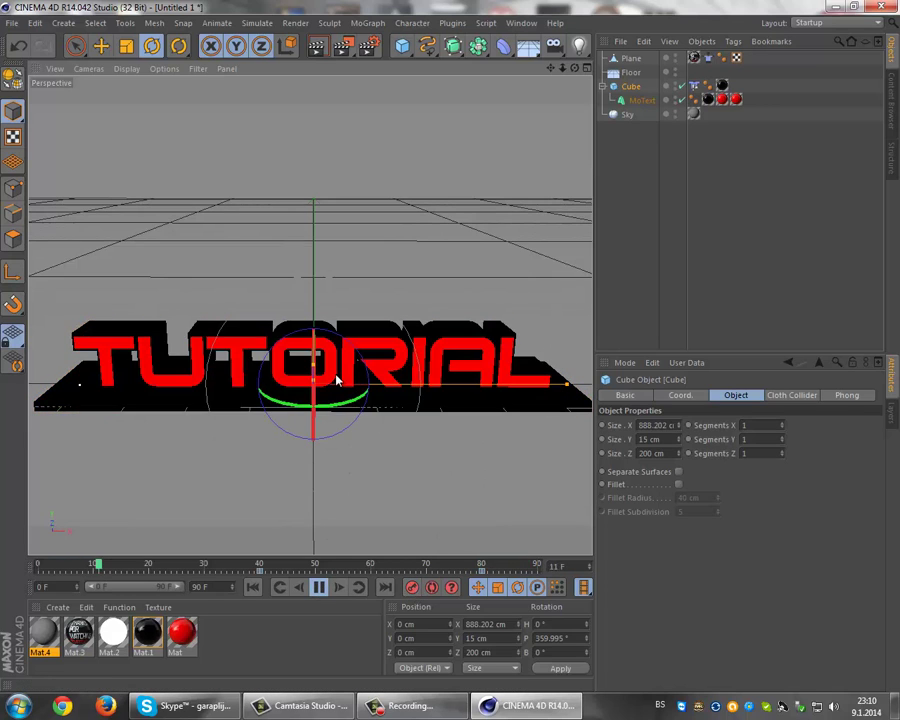